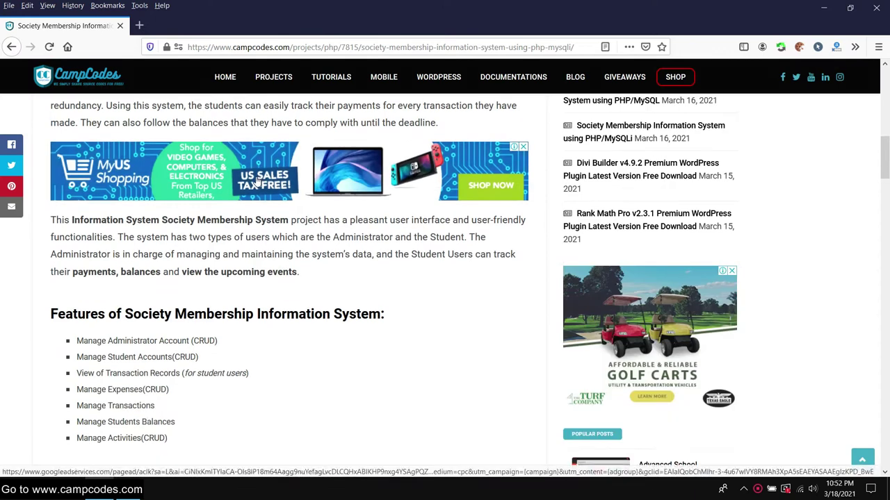
- Highlight and read the features heading and the list of system features
drag(51, 132, 359, 126)
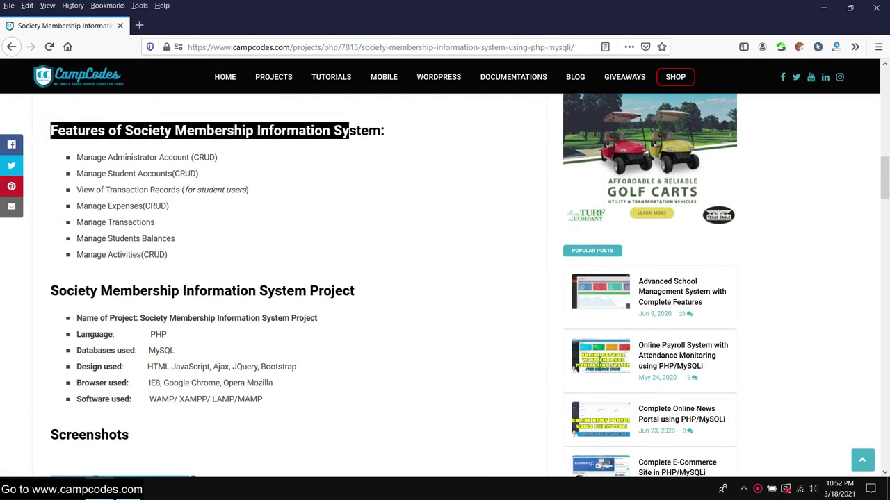
click(216, 156)
drag(75, 159, 257, 255)
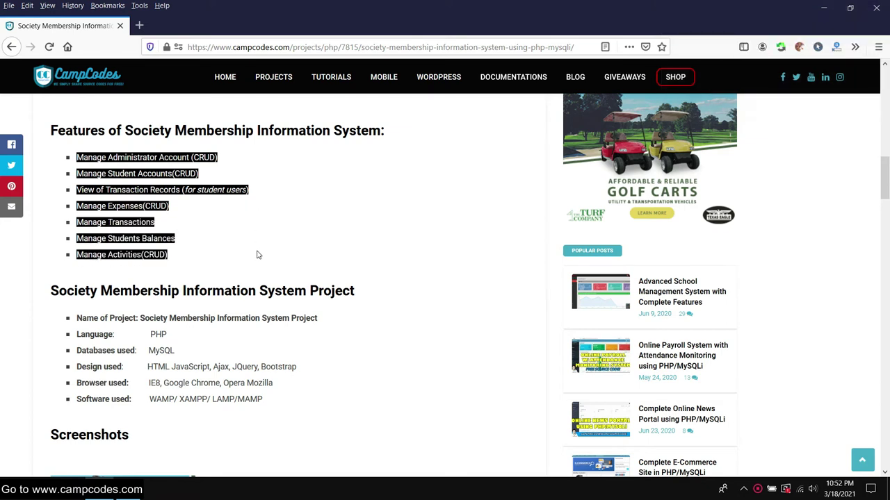
click(281, 236)
- Scroll down to the Download Here button and open the project's download page
scroll(282, 229, down, 6)
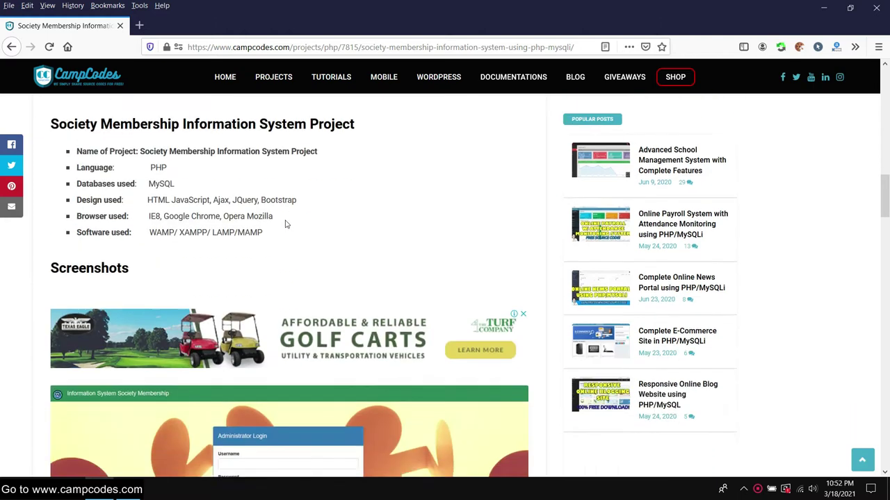
scroll(317, 221, down, 5)
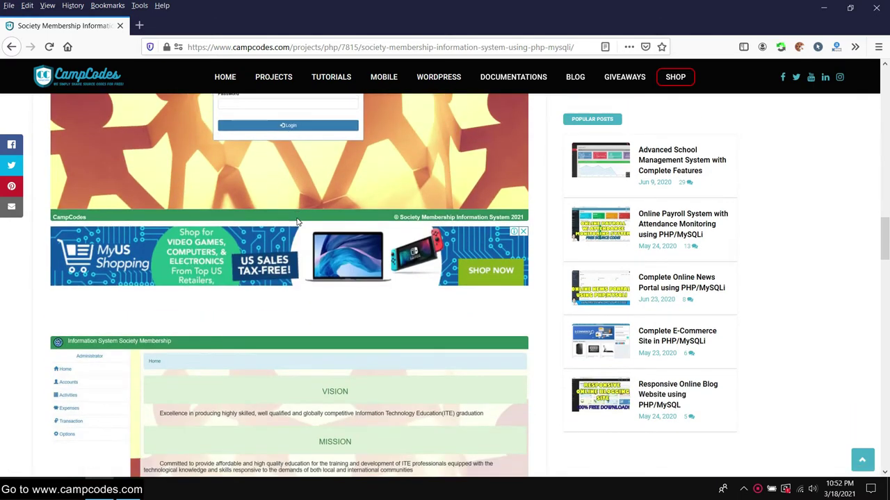
scroll(293, 221, down, 7)
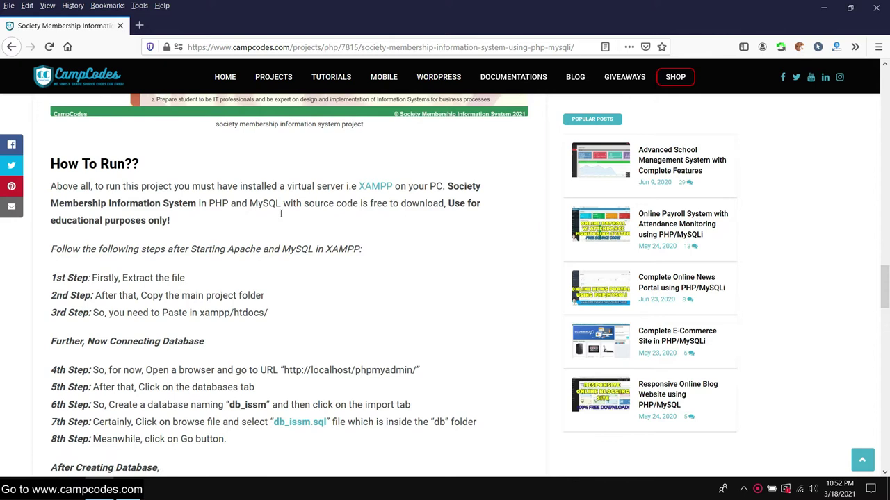
scroll(262, 218, down, 3)
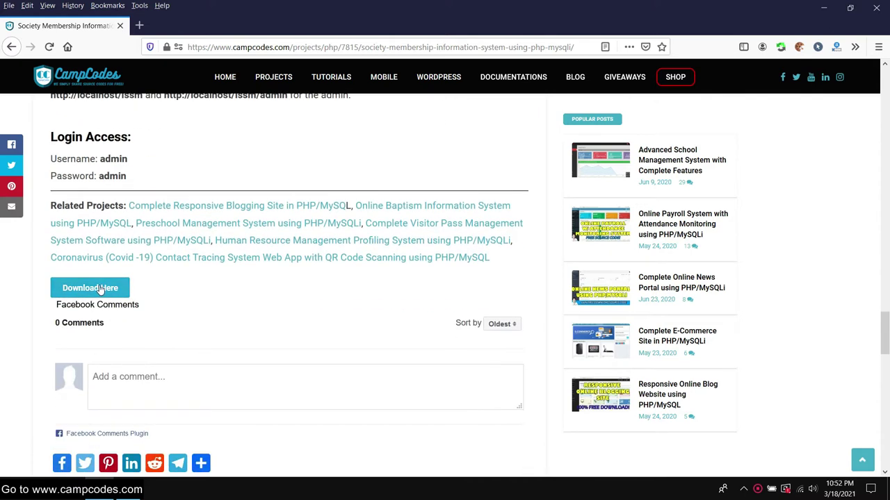
click(100, 287)
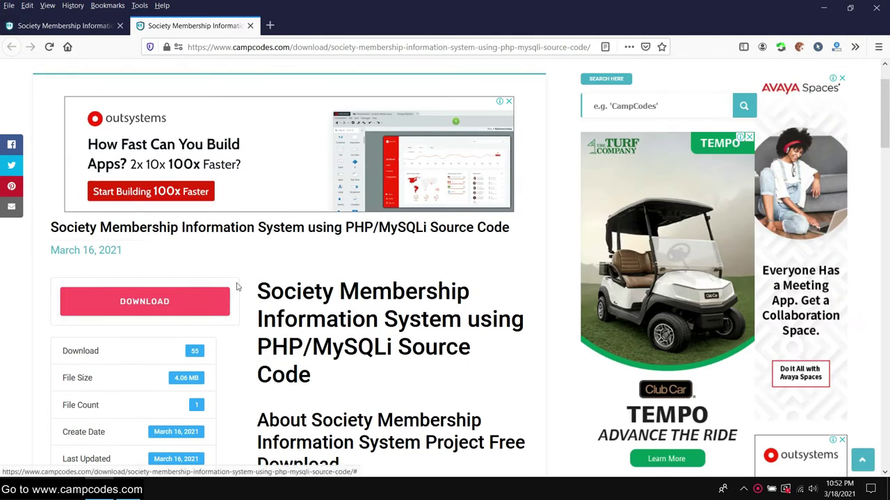
- Download ISSM.zip and show it in its containing Downloads folder
click(171, 302)
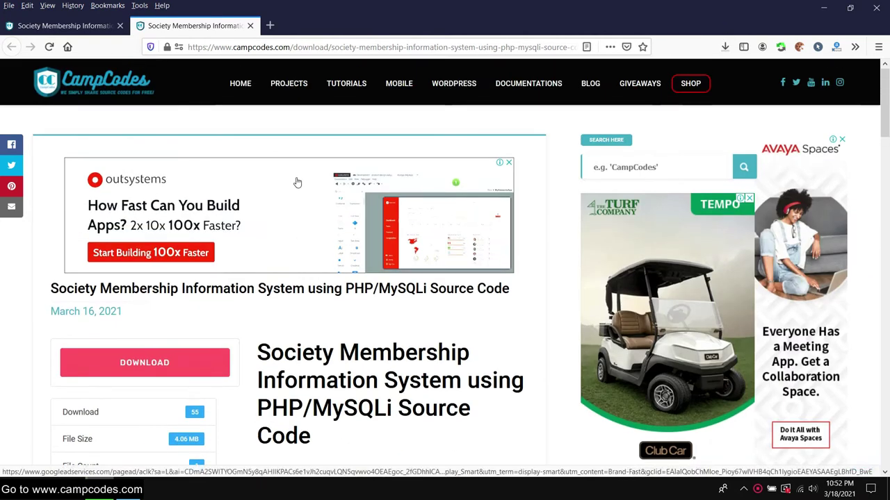
click(725, 49)
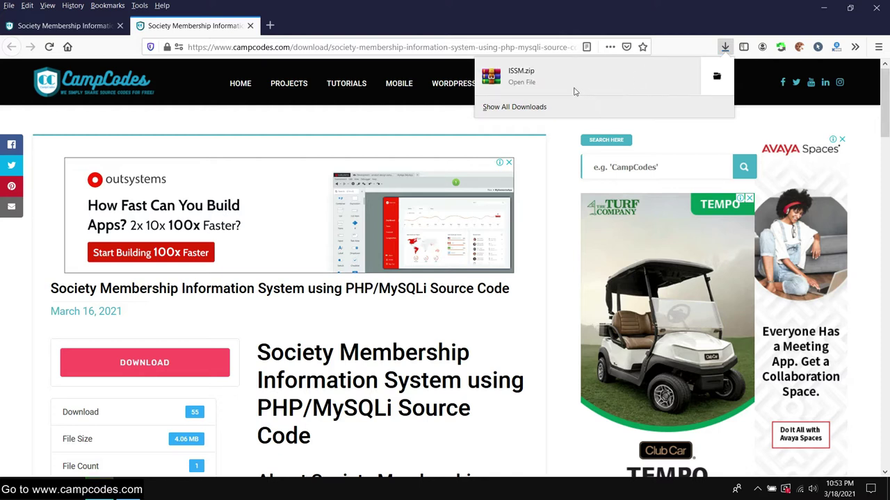
right_click(556, 79)
click(586, 84)
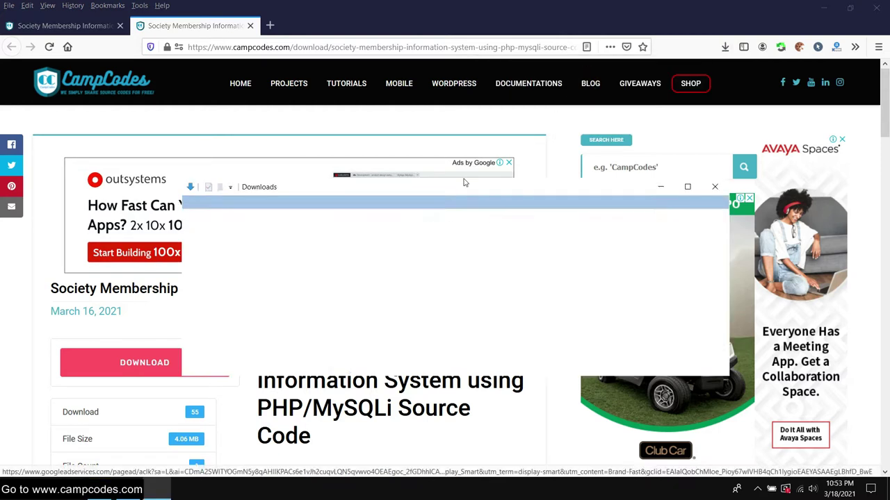
- Maximize the Downloads window and extract ISSM.zip into an ISSM folder
click(687, 188)
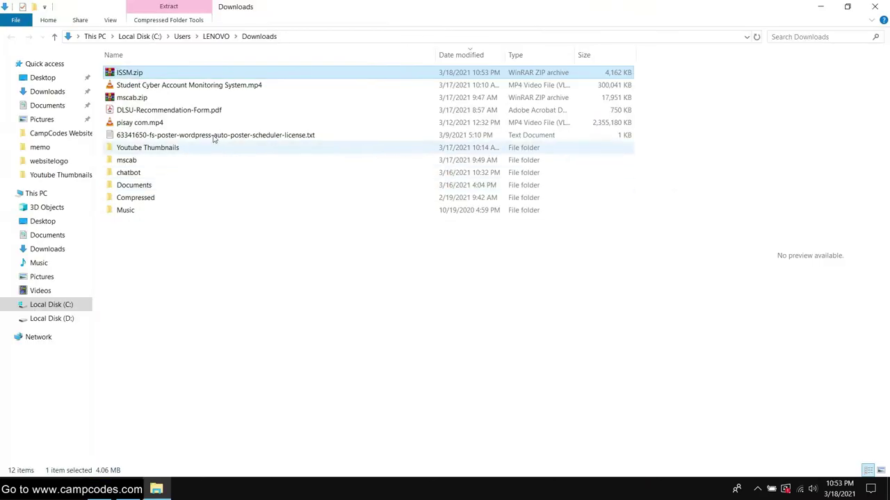
right_click(121, 69)
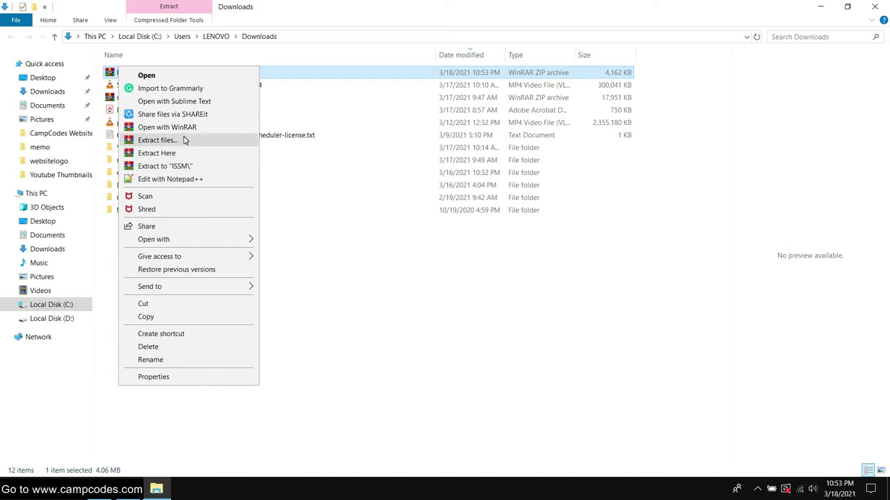
click(167, 166)
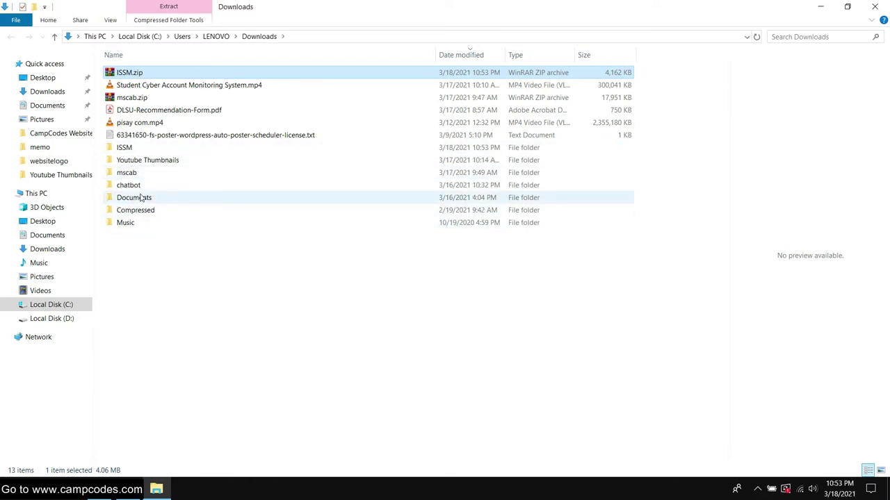
- Open the extracted ISSM folder and copy the inner ISSM project folder
double_click(125, 147)
double_click(128, 73)
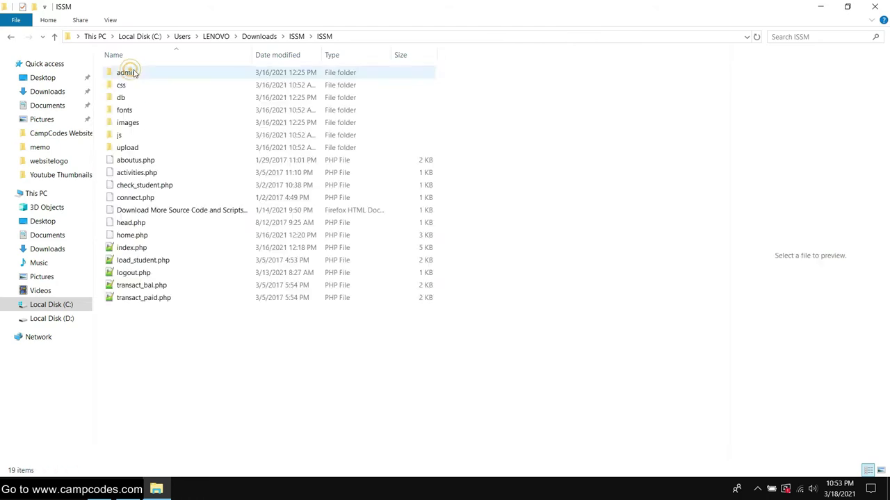
click(12, 37)
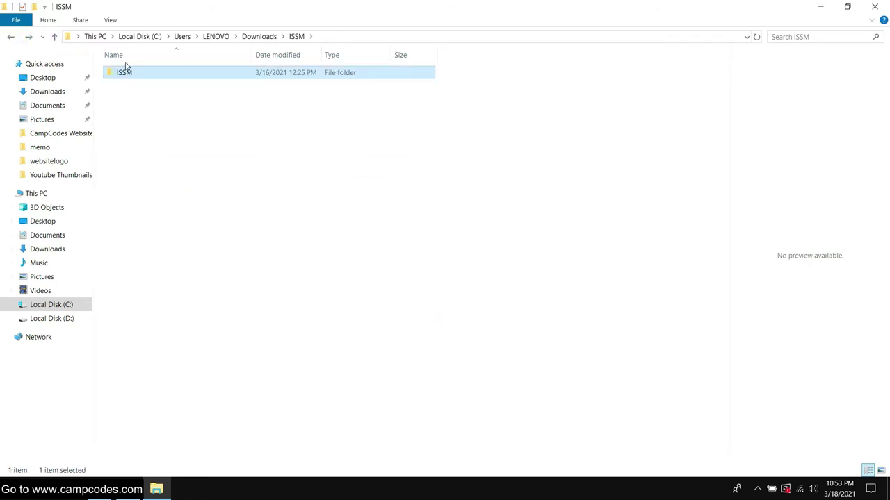
key(shift+F10)
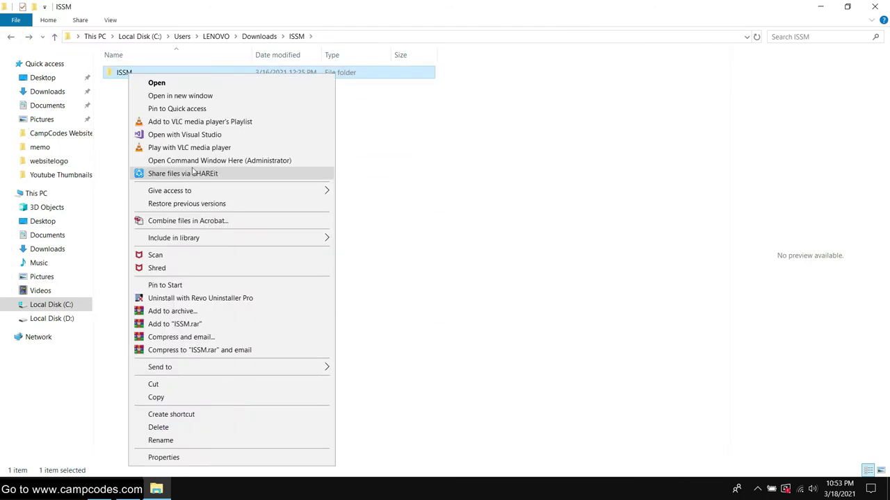
click(167, 399)
- Bring the ISSM folder window back to the front
click(276, 298)
key(super+d)
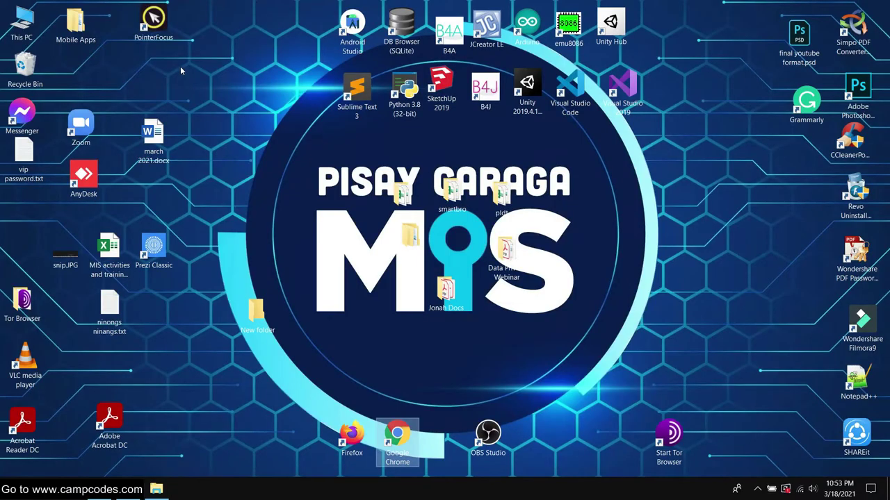
key(alt+Tab)
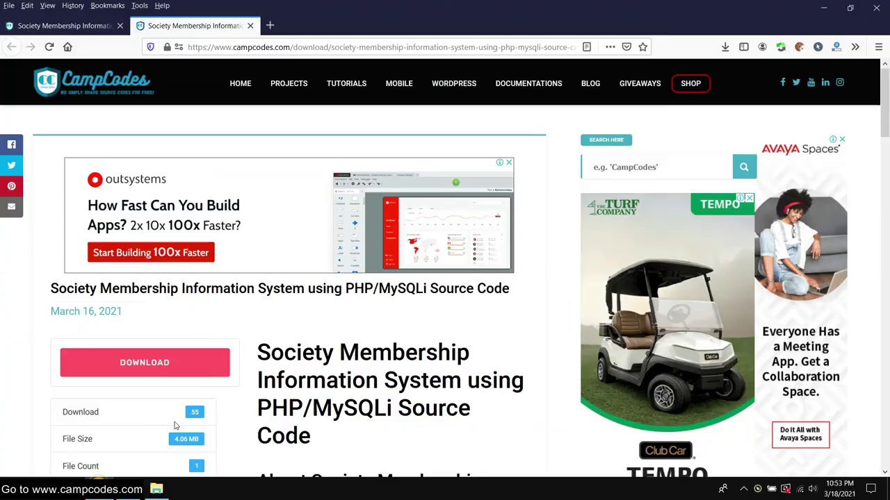
mouse_move(157, 490)
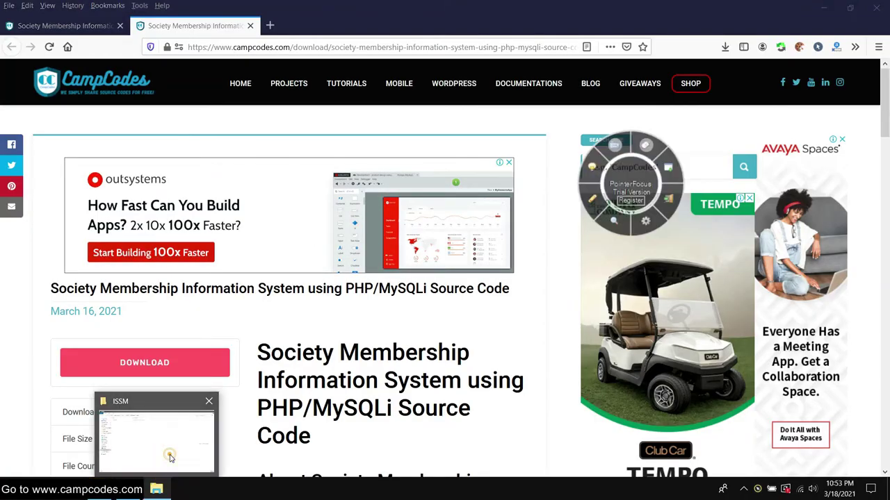
click(169, 452)
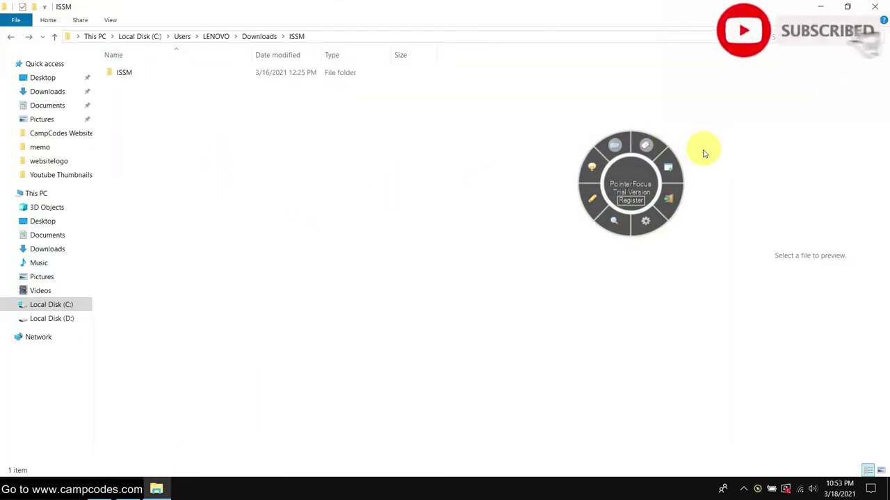
click(667, 167)
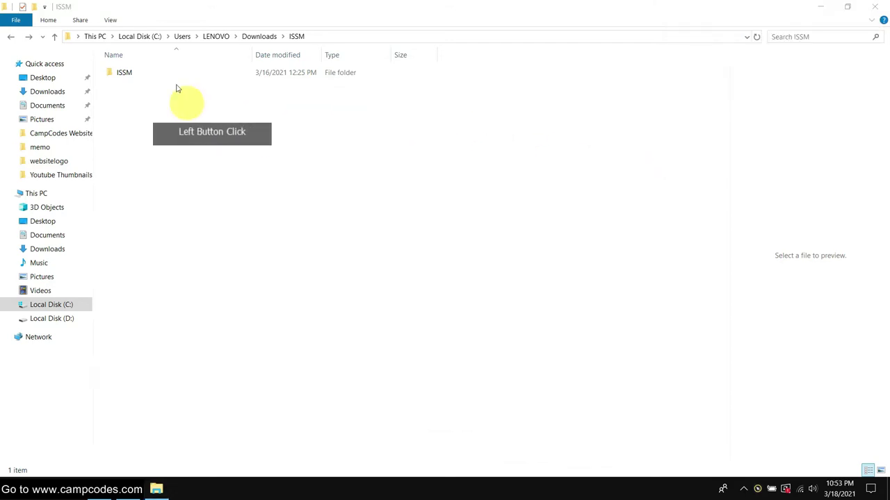
- Go to C:\xampp\htdocs and paste the ISSM project folder there
click(64, 304)
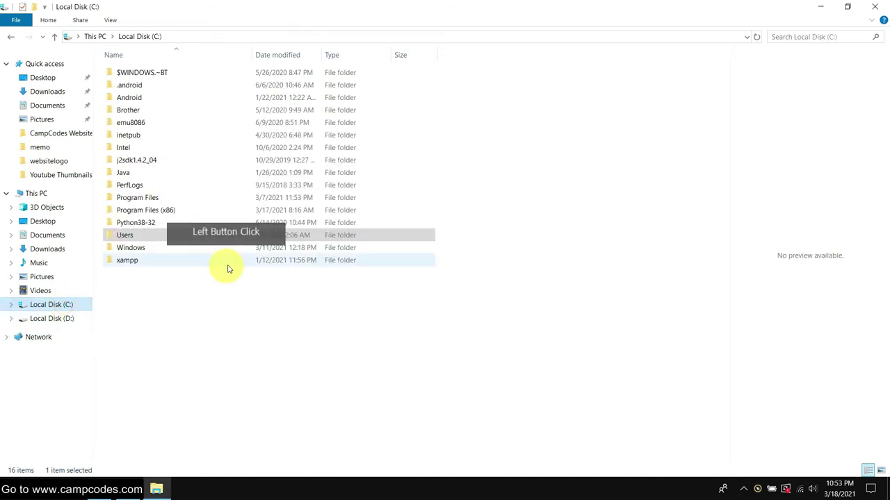
click(130, 261)
double_click(129, 261)
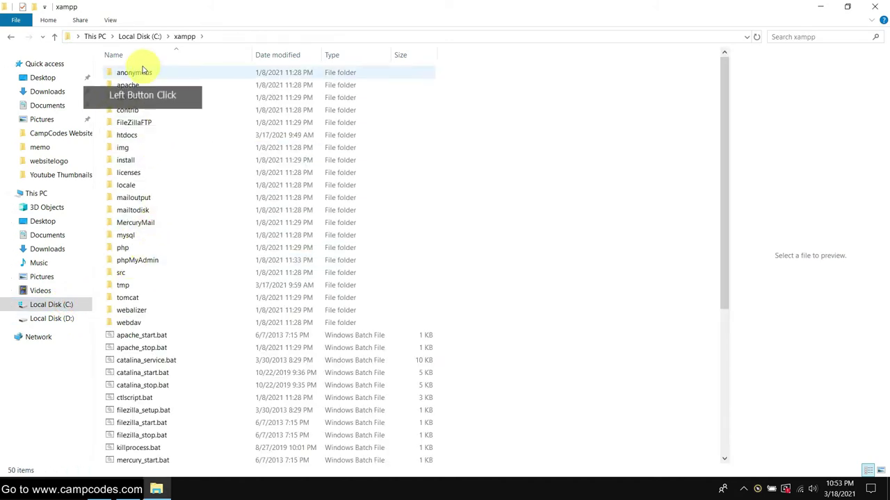
double_click(145, 137)
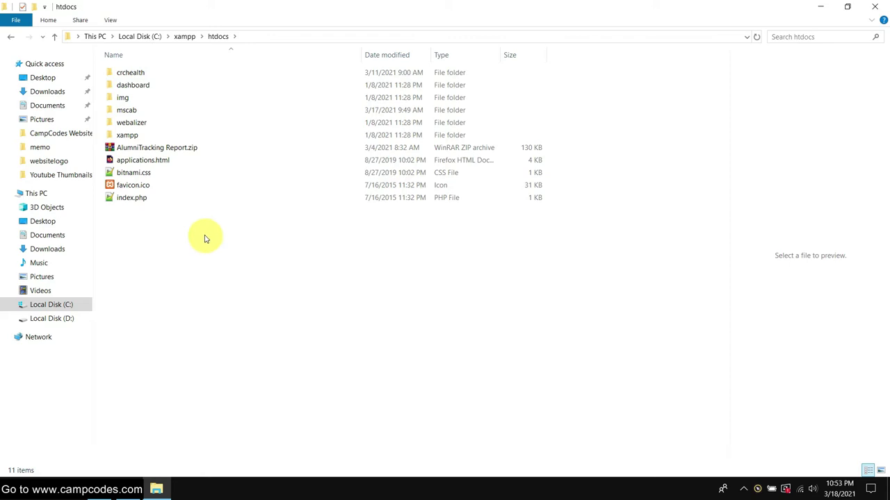
right_click(181, 236)
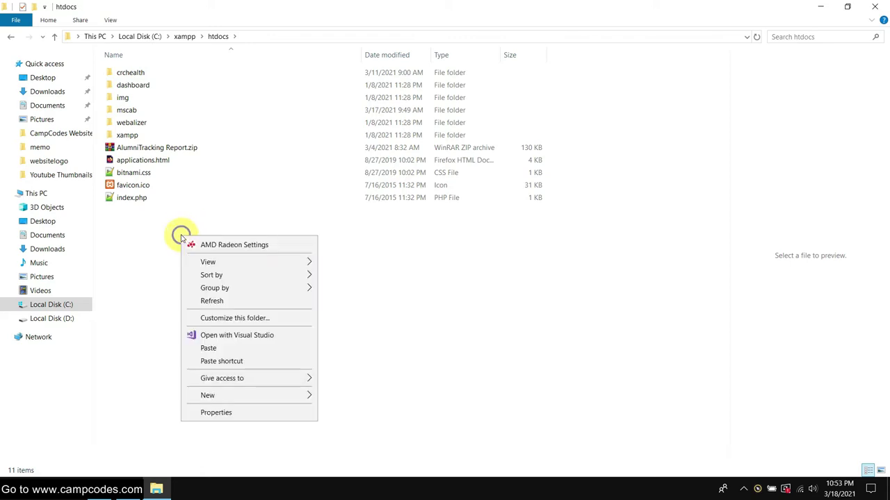
click(221, 348)
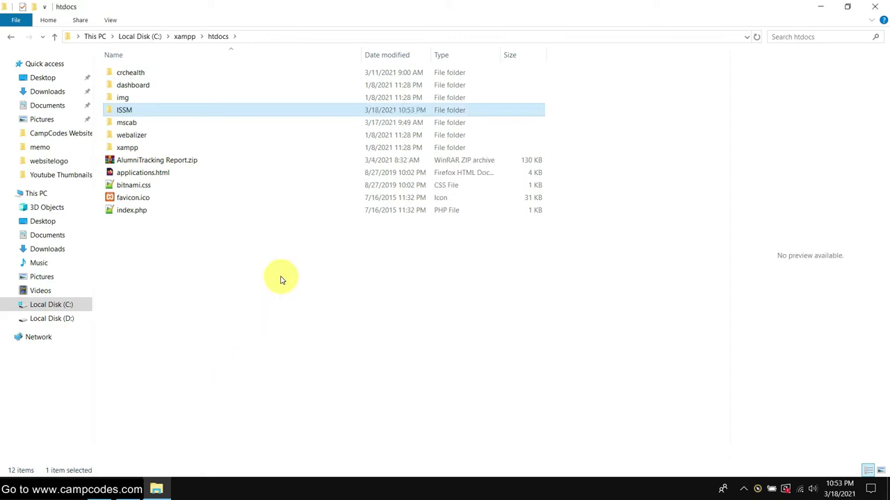
click(200, 276)
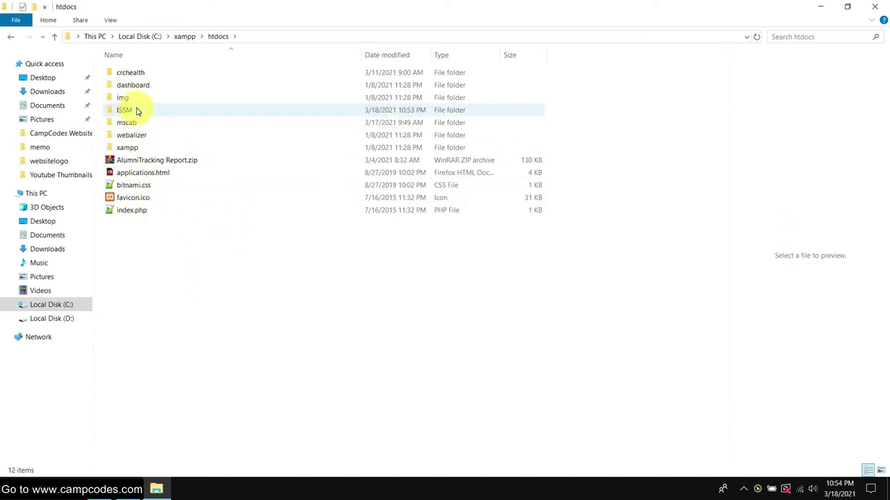
- Open the ISSM project folder in htdocs and its db subfolder
double_click(137, 111)
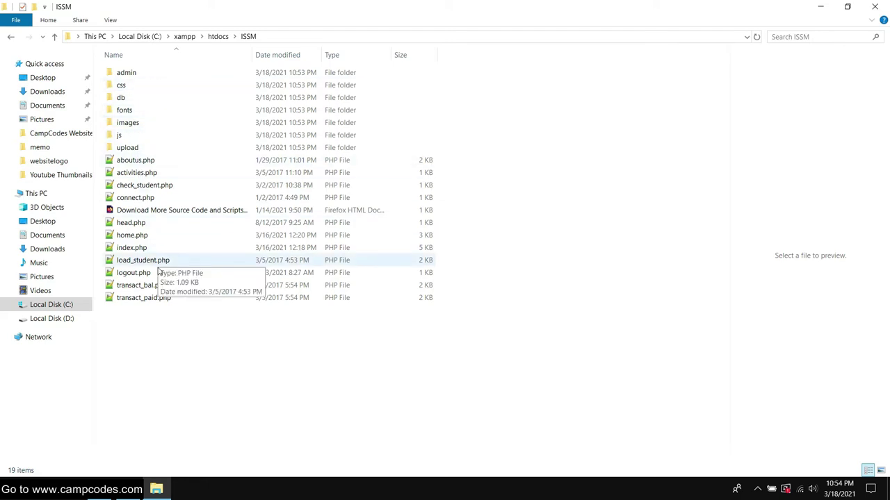
right_click(588, 177)
click(647, 239)
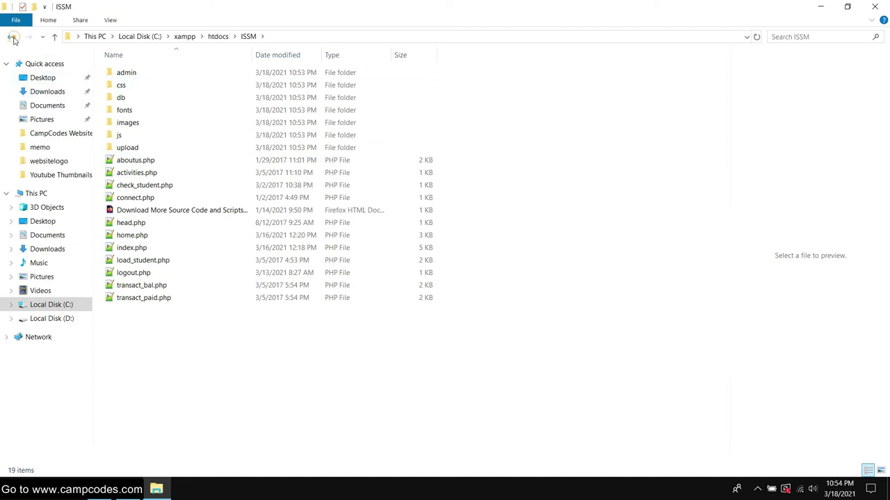
click(10, 36)
double_click(136, 113)
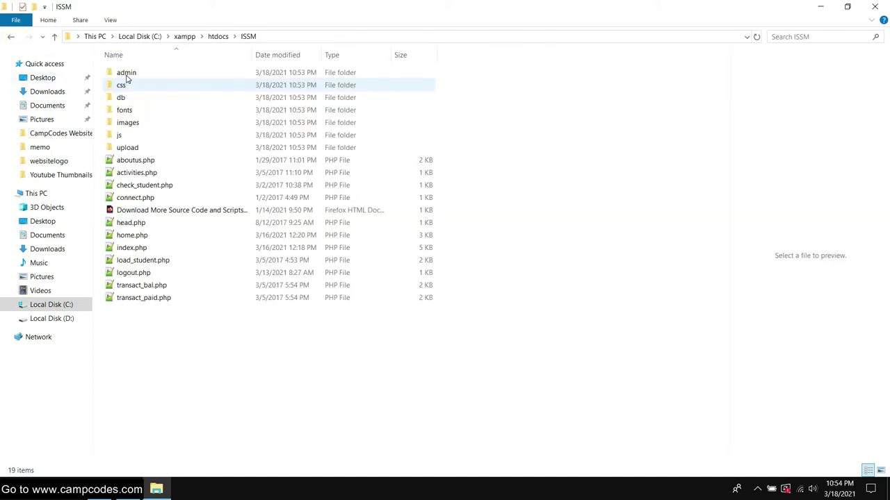
double_click(127, 96)
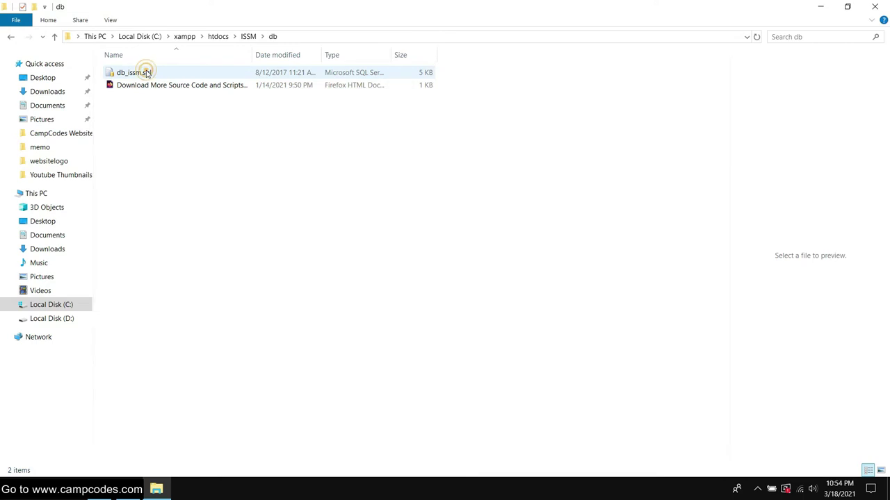
- Copy the name db_issm from the db_issm.sql file and open Windows search
click(145, 73)
right_click(146, 72)
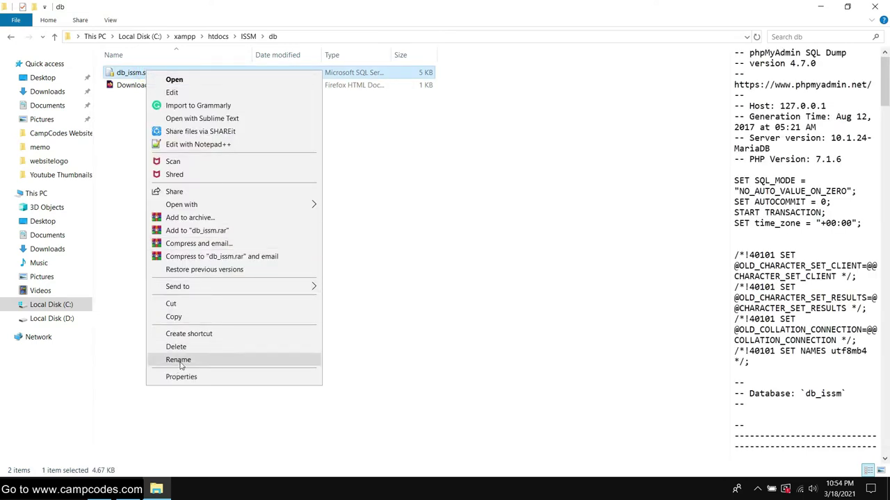
click(178, 359)
right_click(139, 77)
click(179, 106)
key(super)
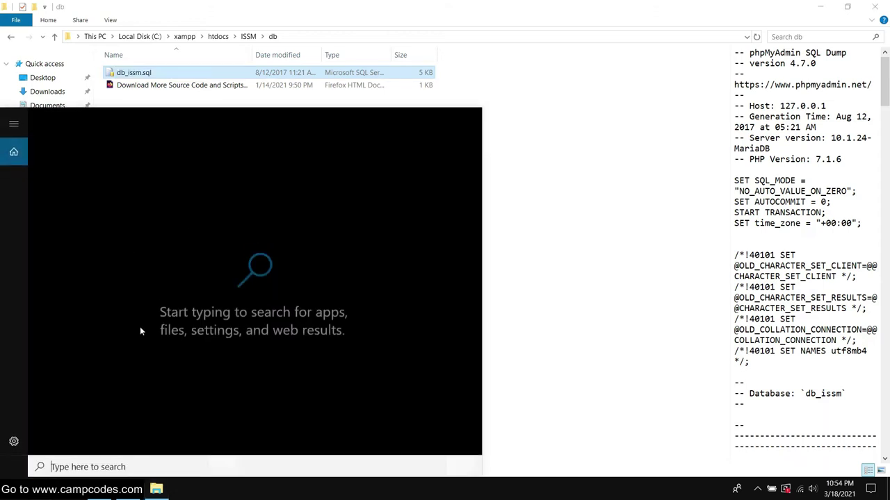
- Launch XAMPP Control Panel from search and centre its window
text(xampp)
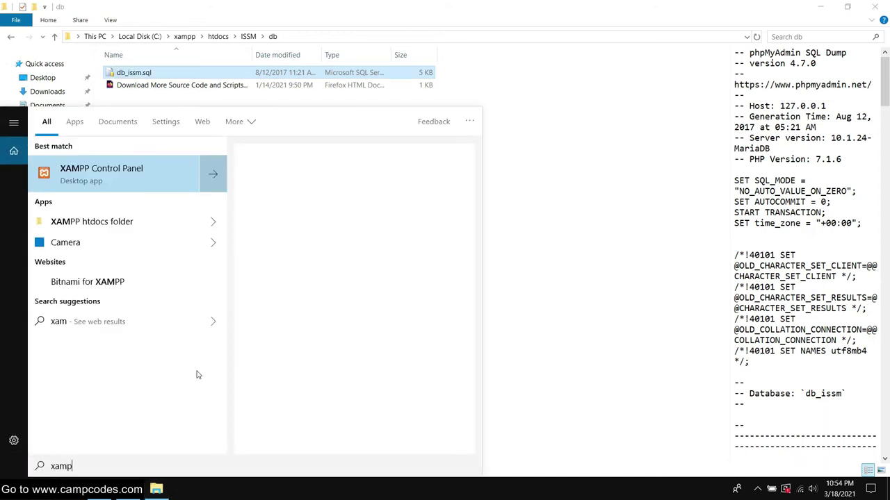
click(121, 174)
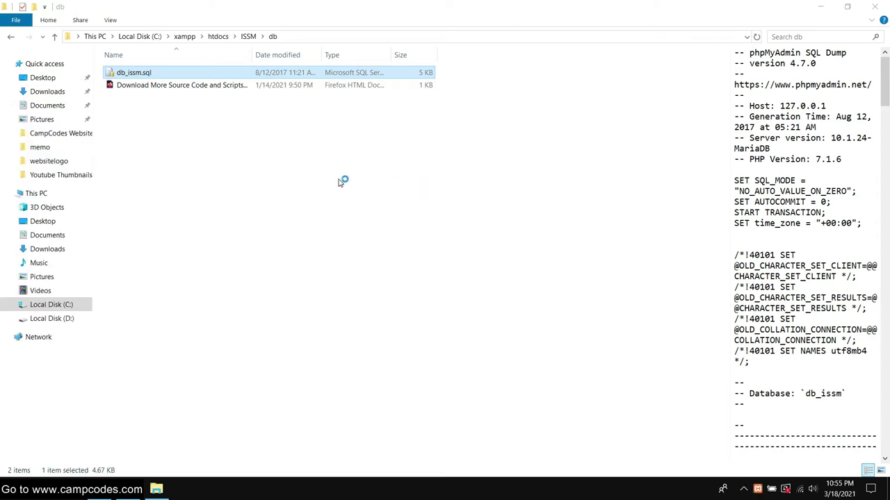
drag(233, 11, 442, 151)
- Start the Apache and MySQL servers, then open phpMyAdmin
click(415, 204)
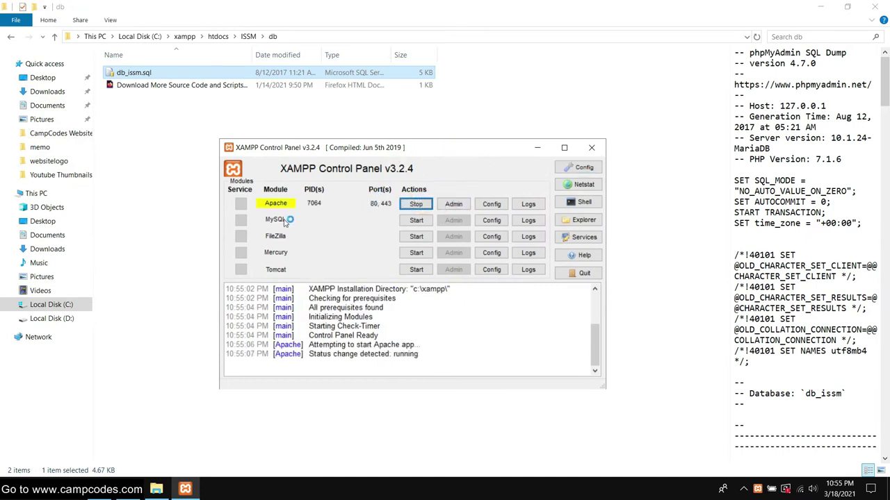
drag(415, 148, 415, 126)
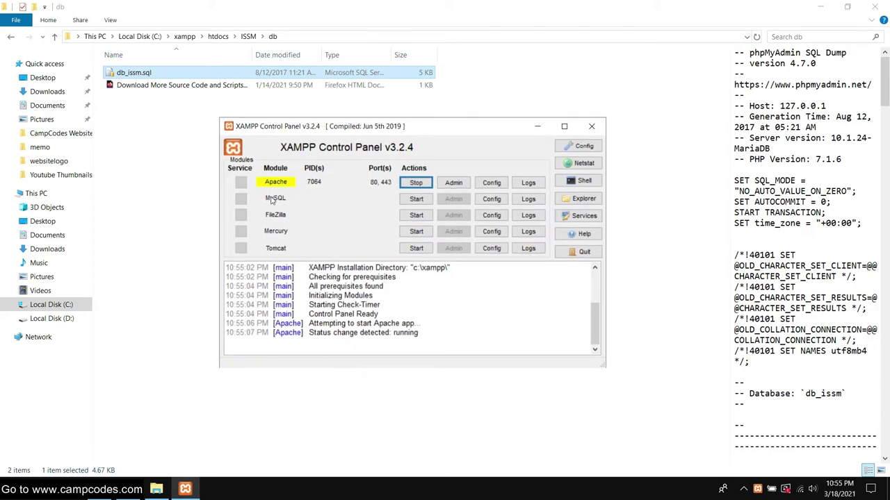
click(416, 199)
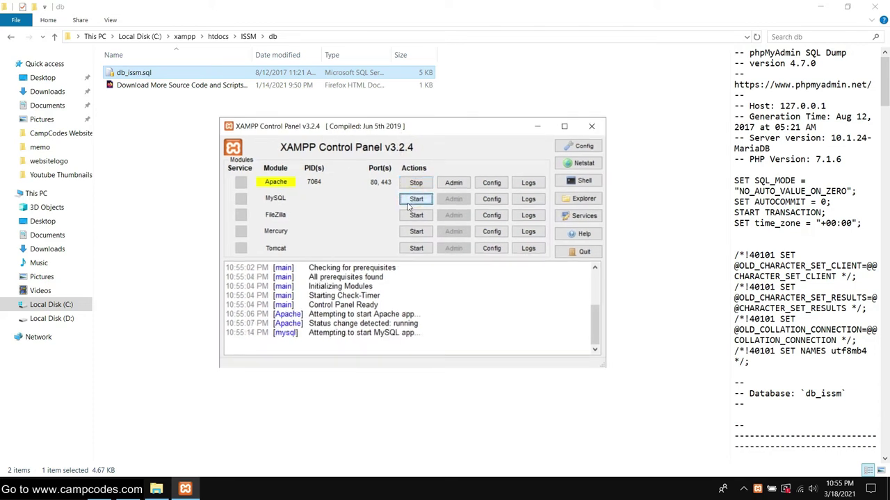
drag(468, 130, 522, 134)
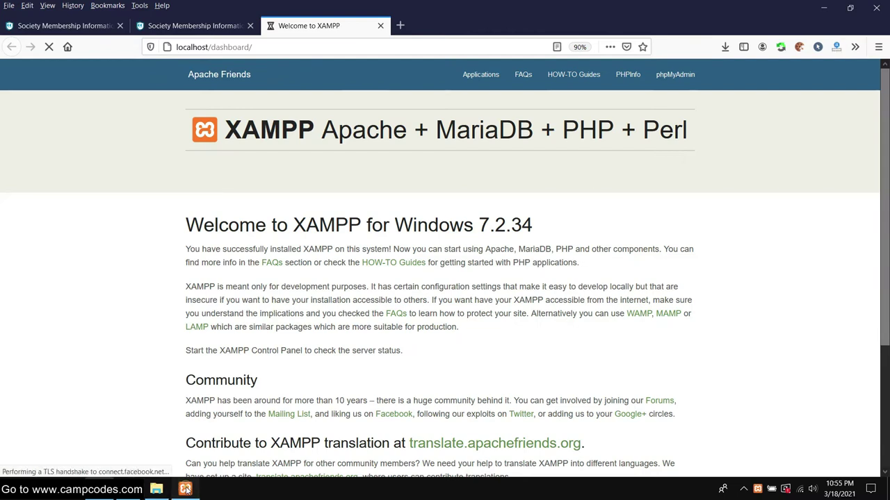
click(185, 489)
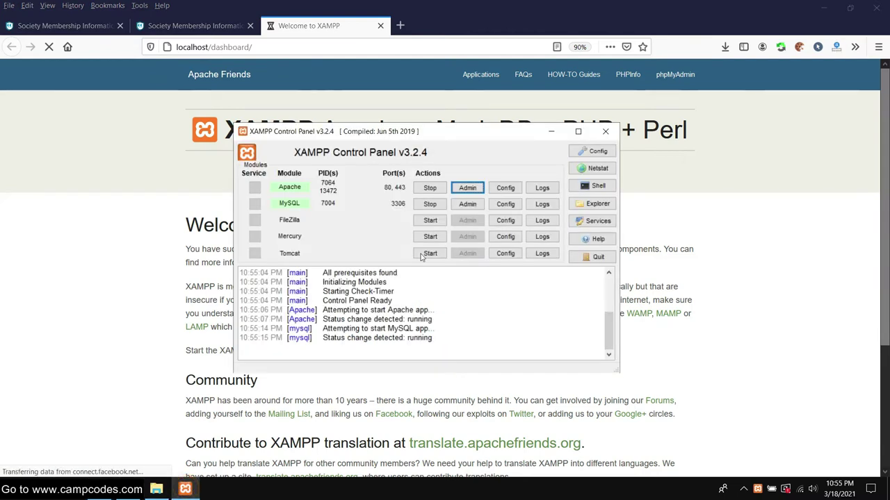
click(467, 205)
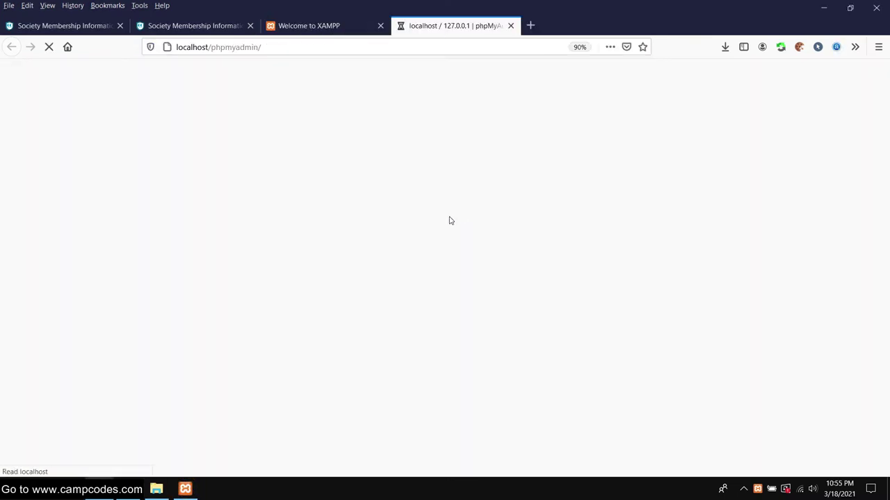
- Create a new database named db_issm from the pasted name and open its Import page
scroll(433, 208, down, 1)
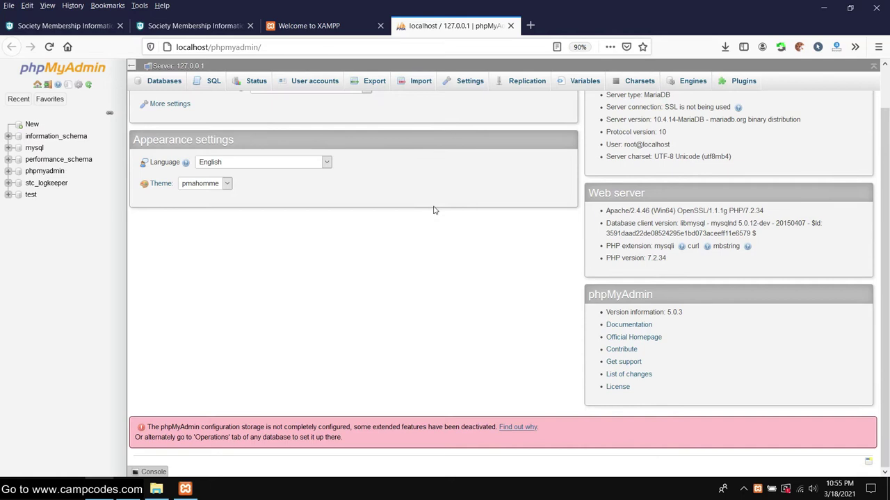
scroll(433, 211, up, 1)
scroll(432, 211, down, 2)
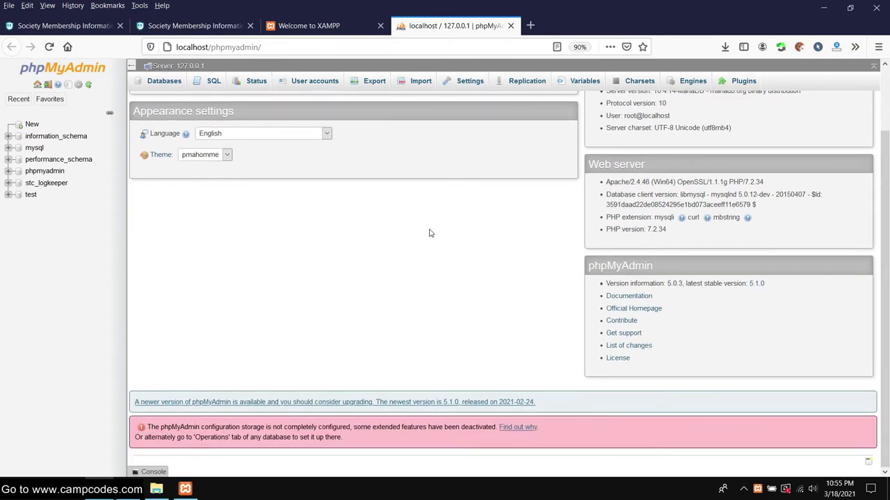
scroll(361, 209, up, 2)
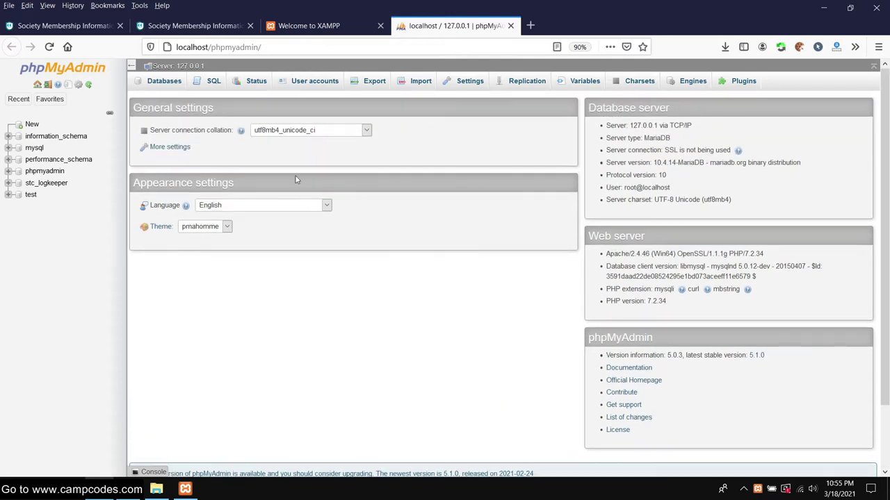
click(28, 123)
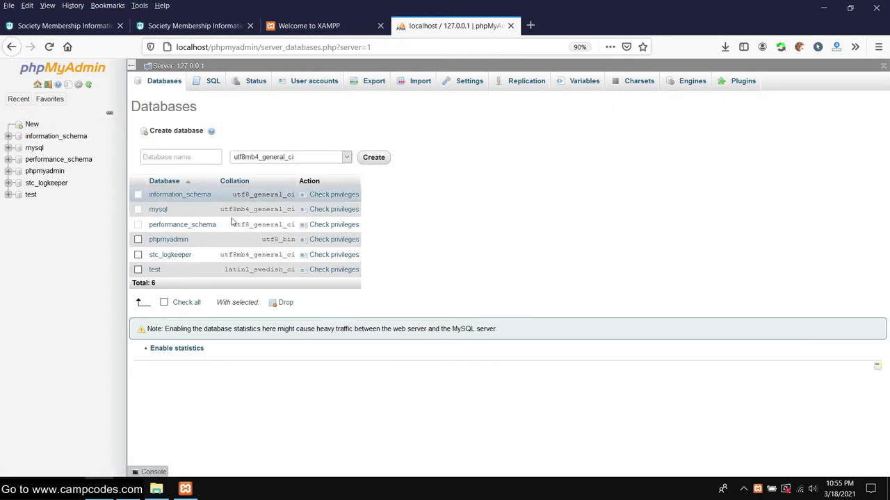
right_click(178, 158)
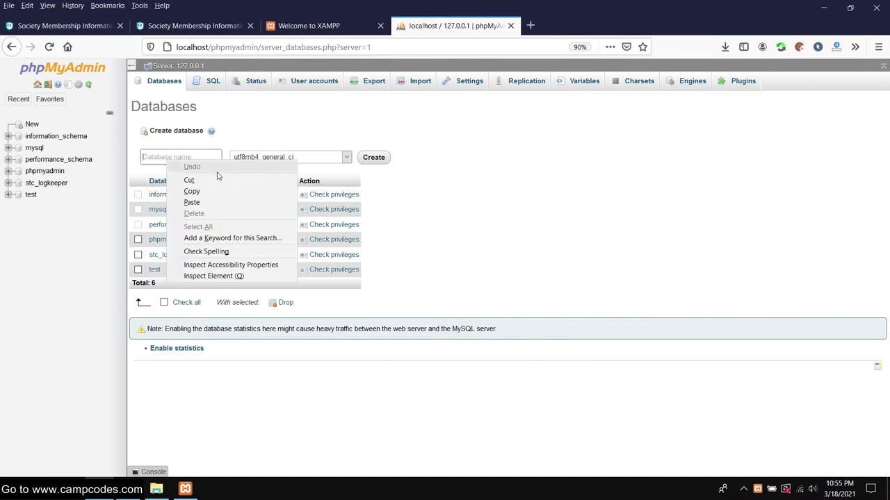
click(217, 200)
double_click(192, 156)
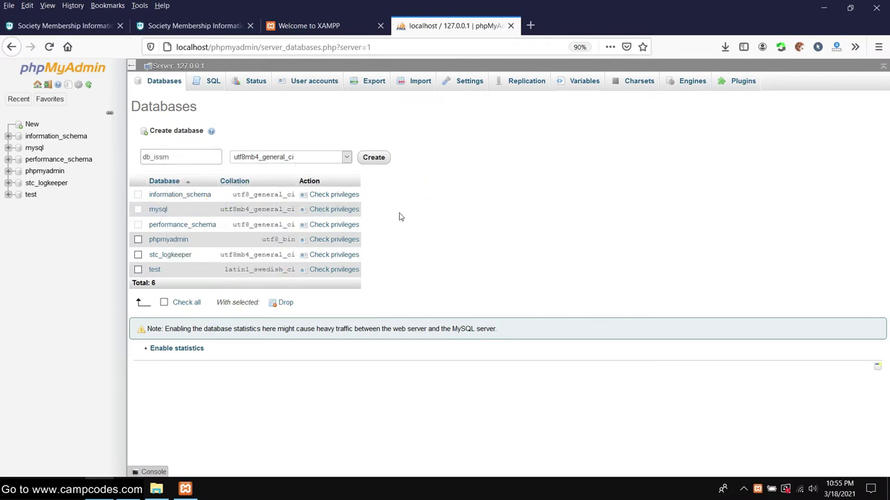
click(378, 154)
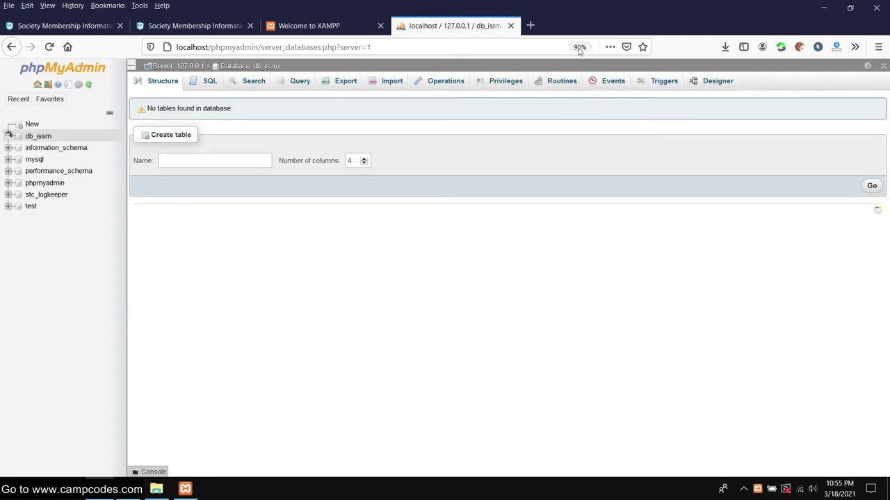
click(577, 47)
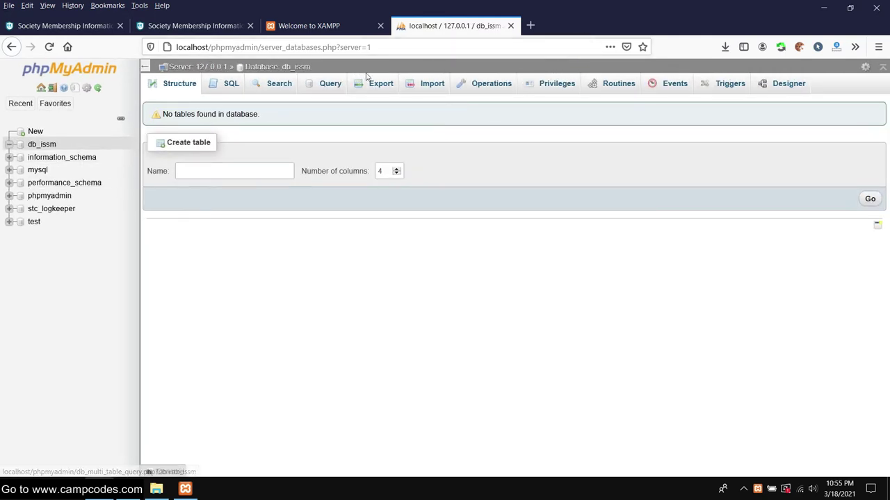
click(429, 86)
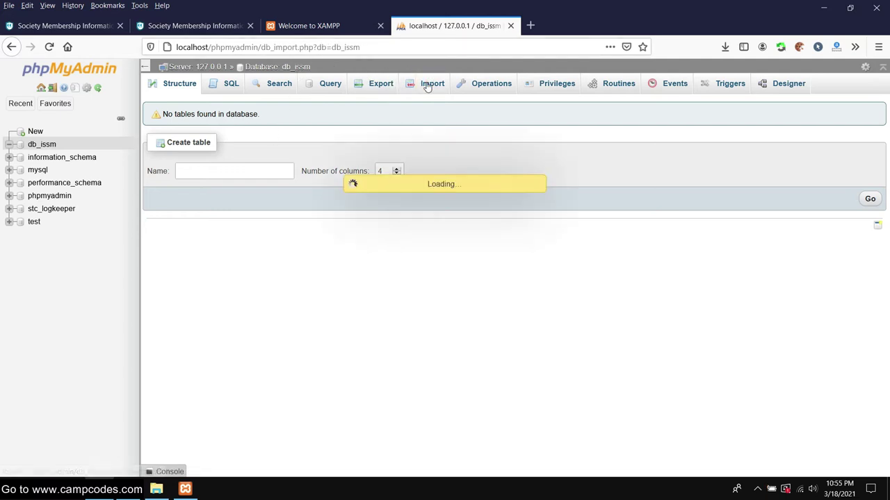
- Choose C:\xampp\htdocs\ISSM\db\db_issm.sql as the file to import
scroll(243, 180, down, 3)
scroll(289, 180, up, 3)
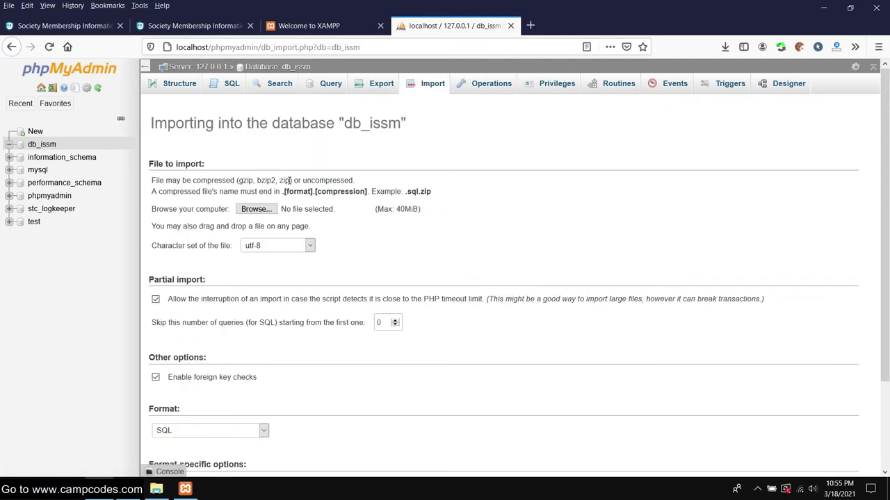
click(265, 211)
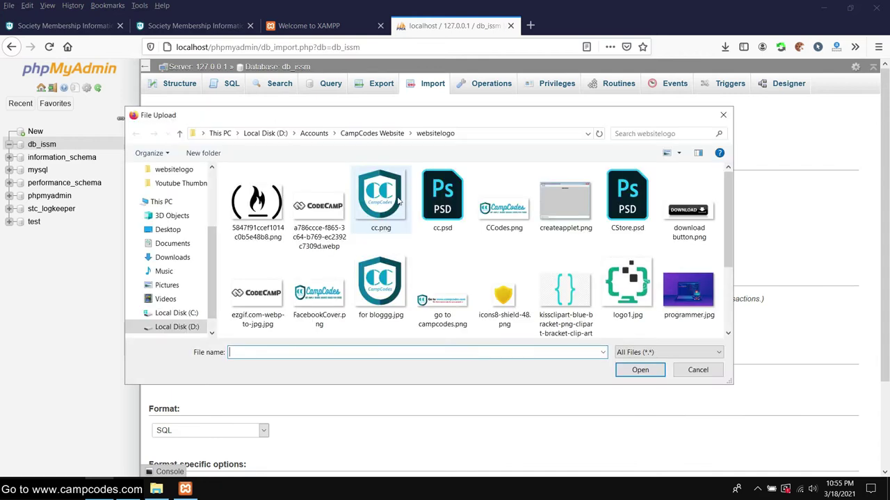
click(176, 313)
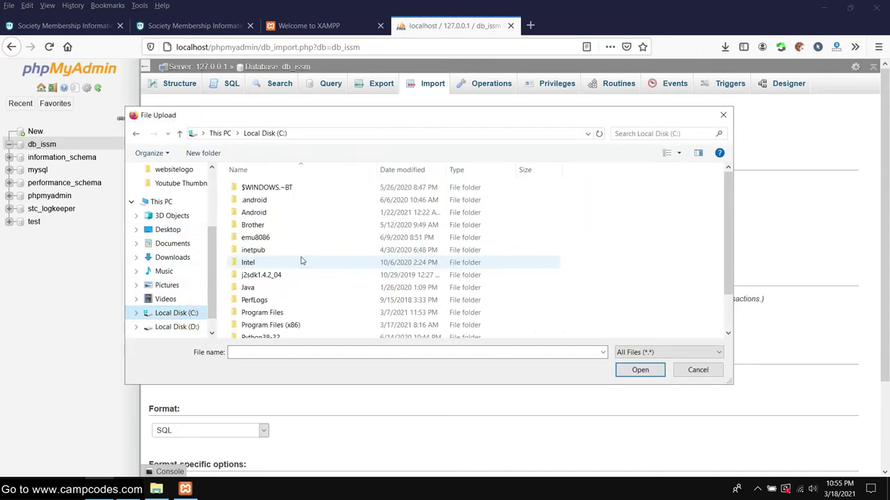
scroll(300, 260, down, 2)
double_click(254, 332)
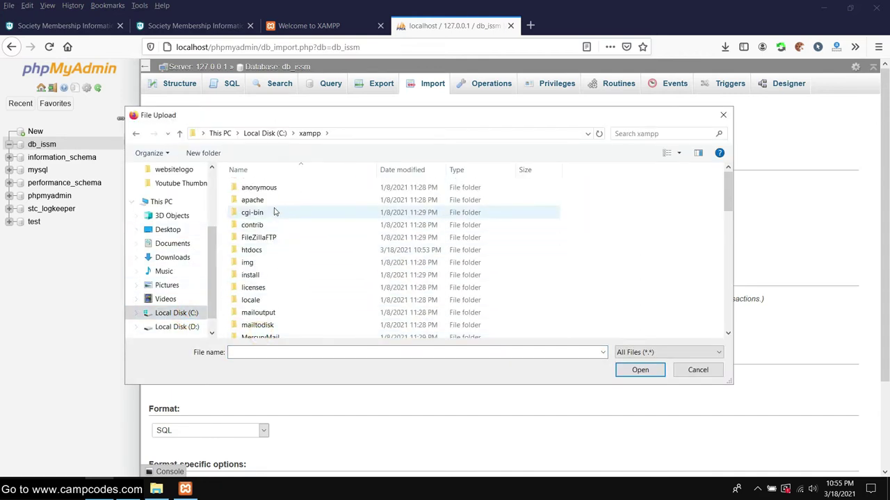
scroll(281, 216, down, 3)
scroll(284, 201, up, 3)
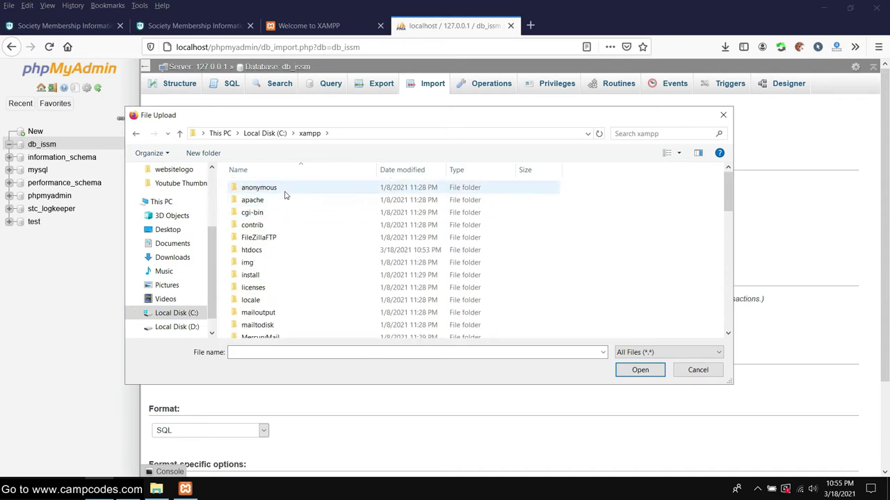
double_click(277, 251)
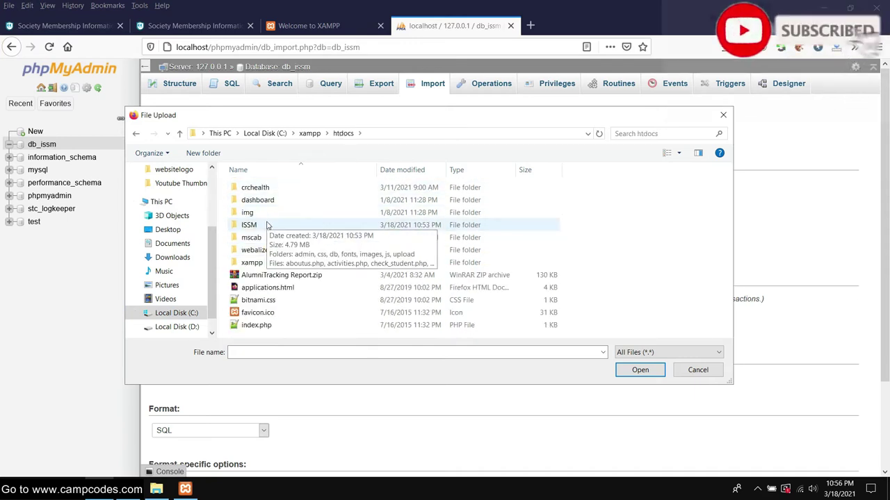
double_click(267, 225)
scroll(308, 197, down, 3)
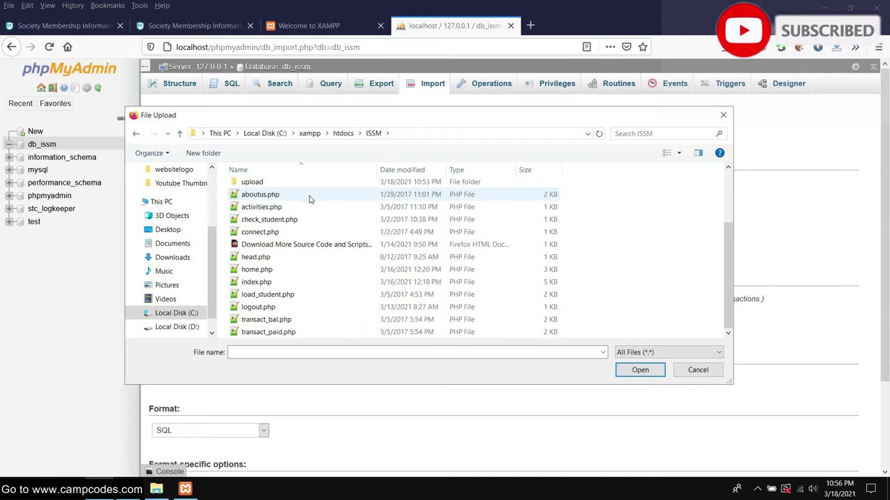
scroll(272, 219, up, 3)
double_click(266, 212)
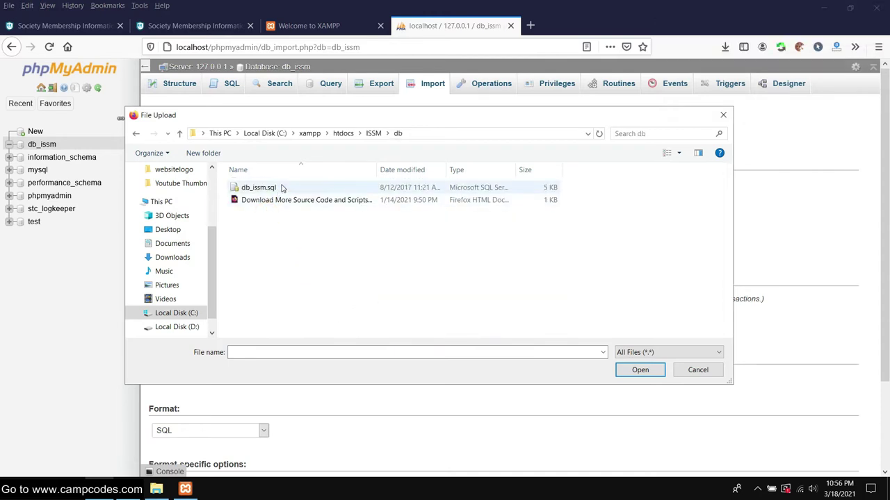
double_click(262, 188)
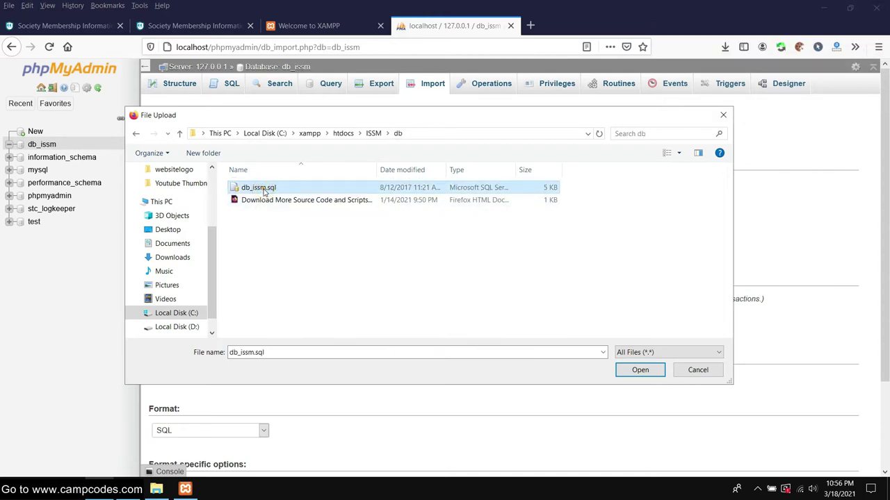
- Run the import, review the success message, and switch to the XAMPP welcome tab
scroll(765, 222, down, 3)
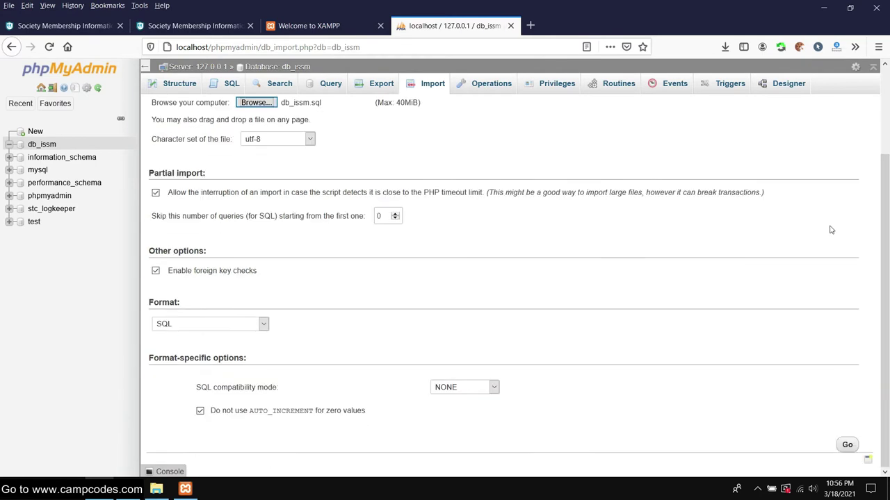
click(847, 444)
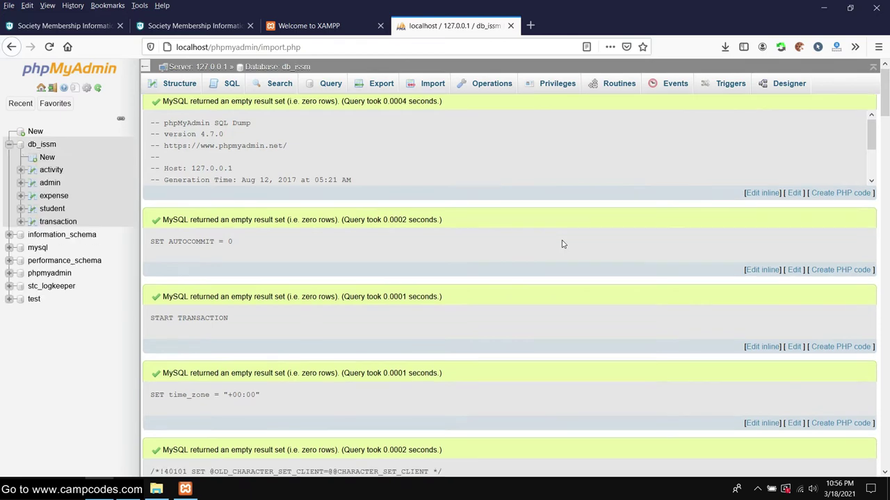
scroll(563, 244, down, 5)
scroll(563, 244, down, 4)
scroll(561, 240, up, 10)
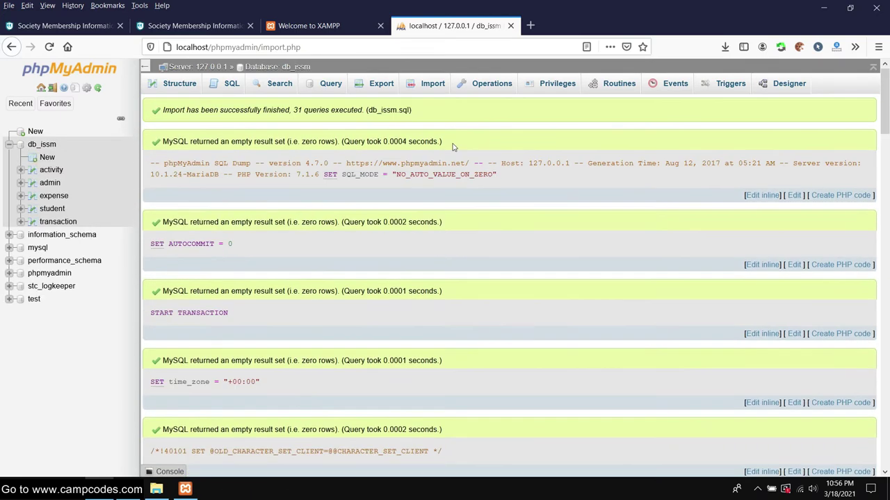
click(299, 26)
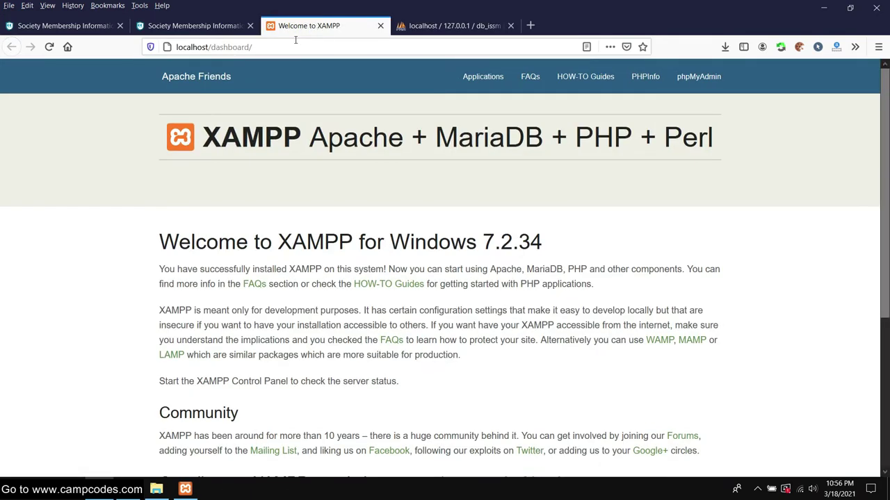
- Load the society membership site at localhost/issm instead of the dashboard
click(285, 43)
drag(253, 46, 213, 47)
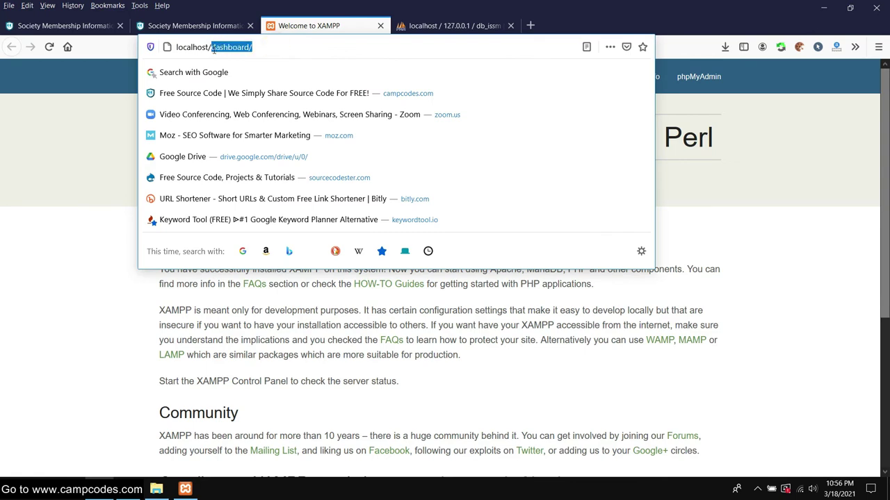
text(issm)
key(Return)
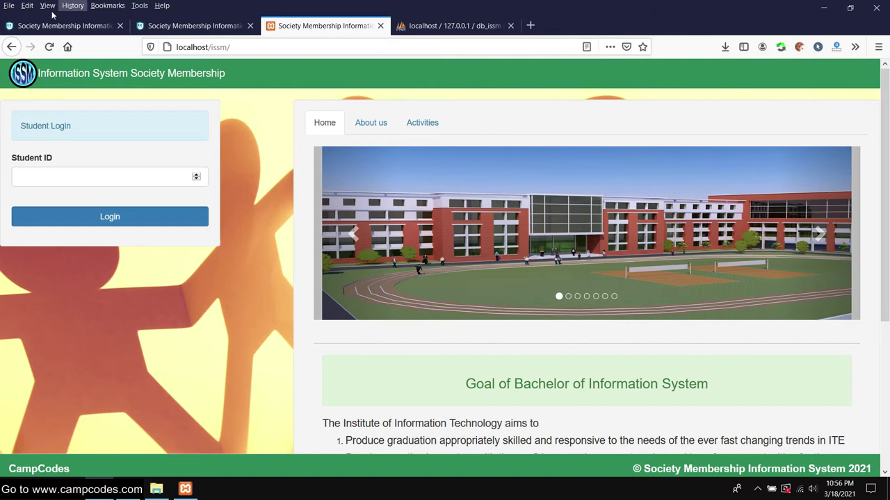
- Read the home page heading and the institute's goals text
scroll(341, 137, down, 2)
scroll(343, 134, up, 2)
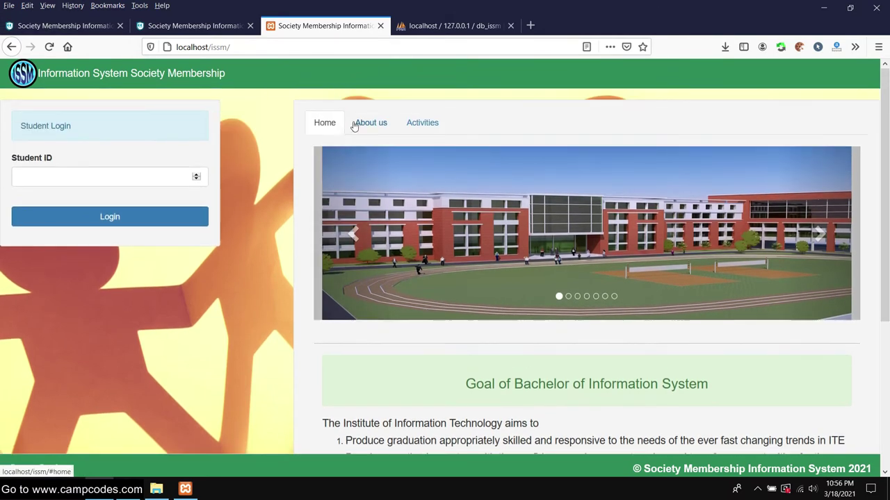
scroll(353, 123, down, 5)
drag(464, 161, 735, 167)
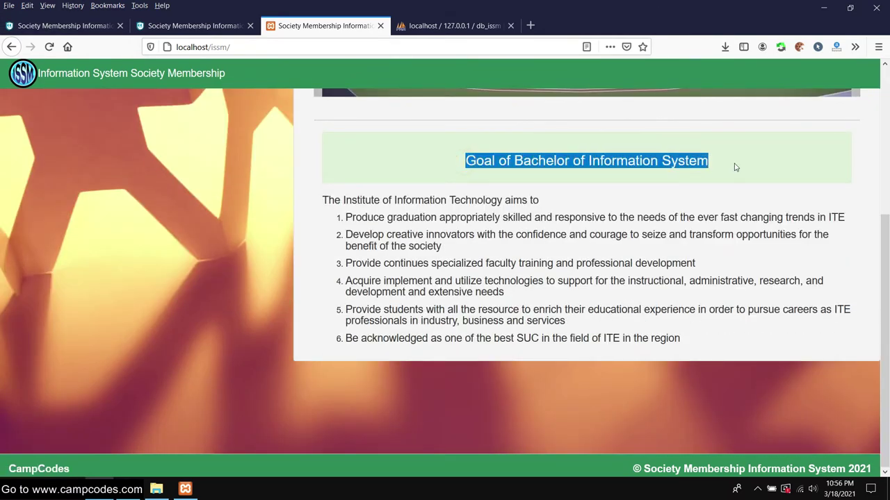
click(381, 220)
drag(323, 200, 686, 355)
click(555, 308)
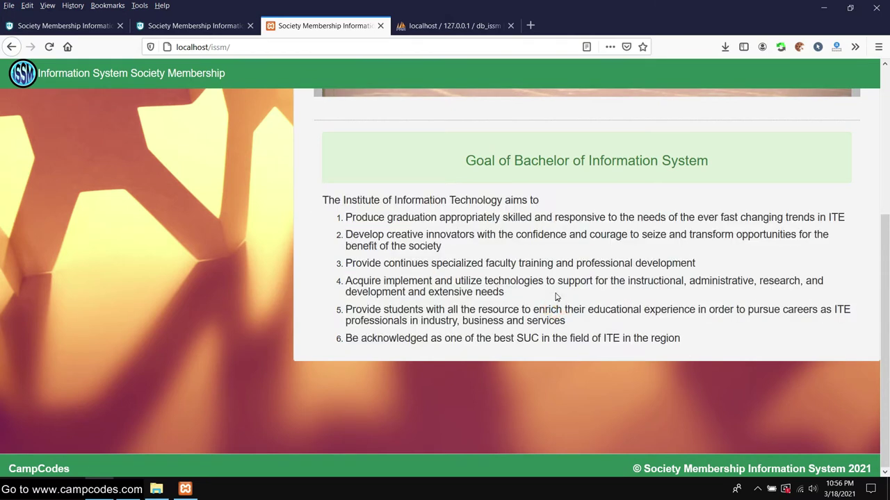
- View the About us section with the vision, mission and objectives
scroll(554, 308, up, 3)
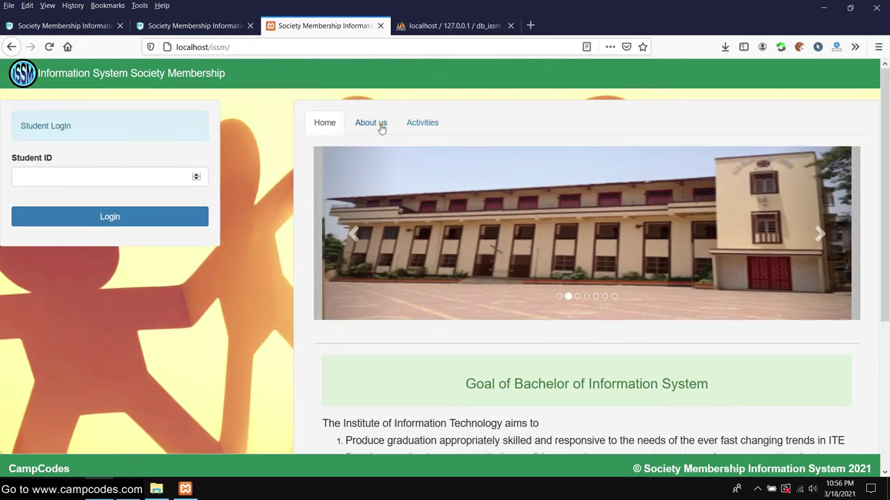
click(381, 128)
drag(344, 213, 502, 217)
scroll(503, 217, down, 5)
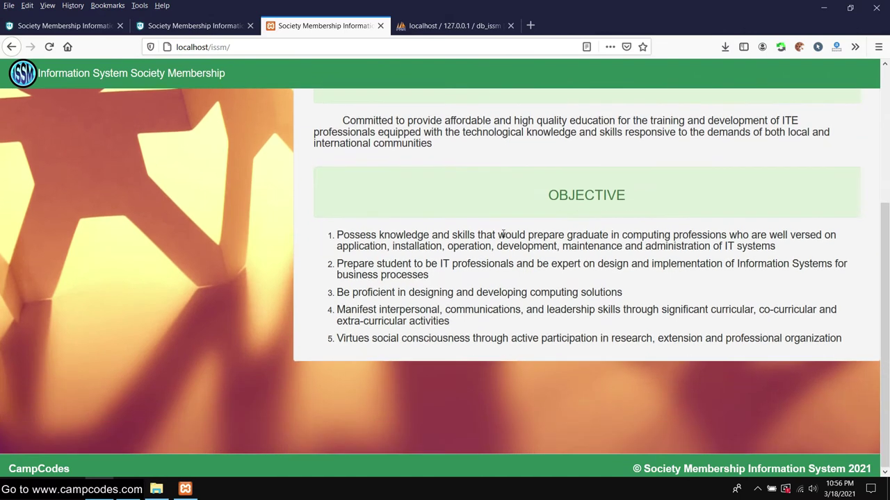
scroll(500, 233, up, 5)
- View the society's Activities tab and focus the Student ID login field
click(424, 123)
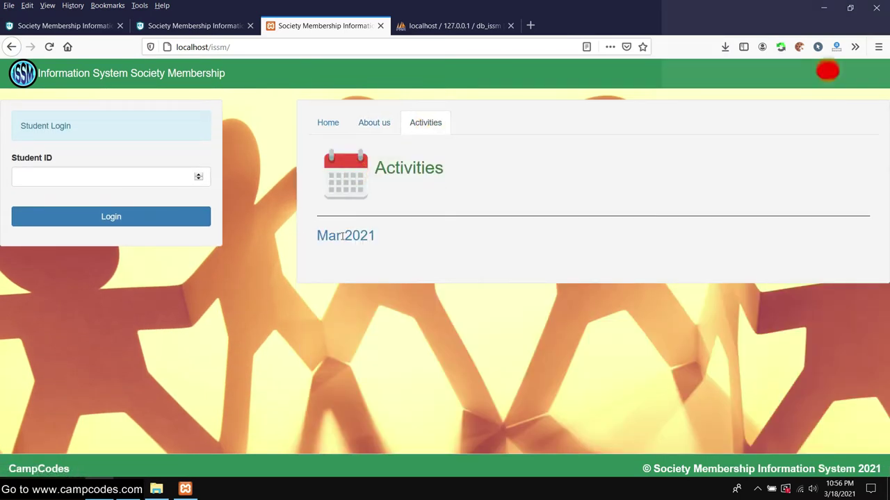
click(78, 132)
click(60, 175)
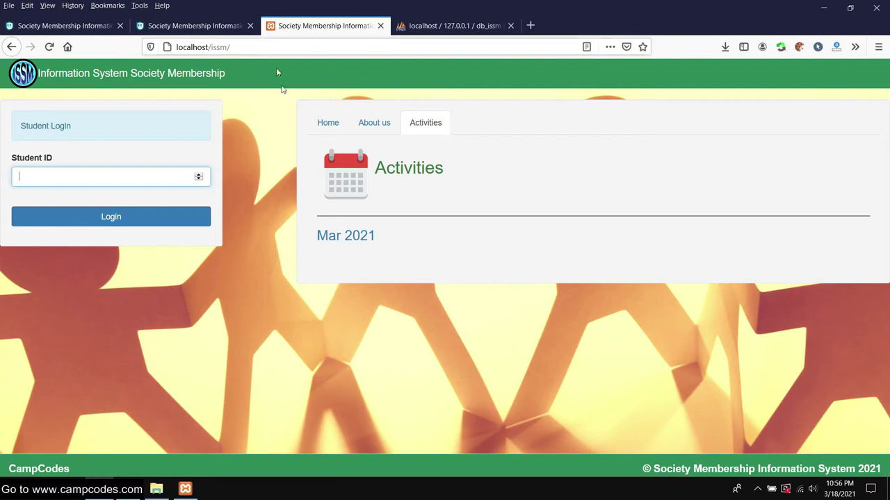
click(242, 46)
click(253, 47)
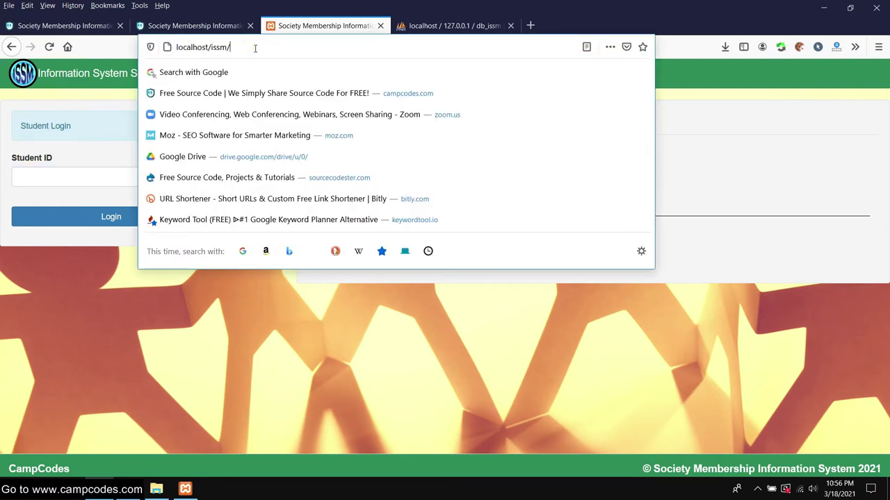
- Load localhost/issm/admin and look up the admin login details on CampCodes
text(admin)
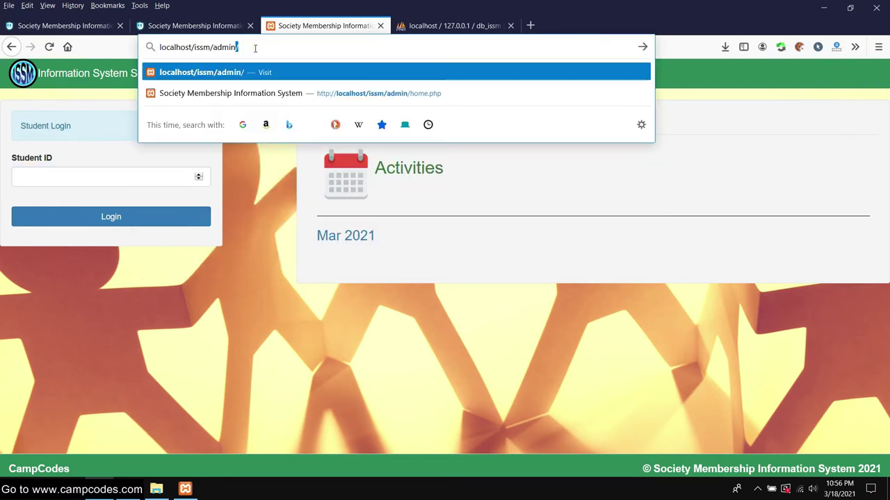
key(Return)
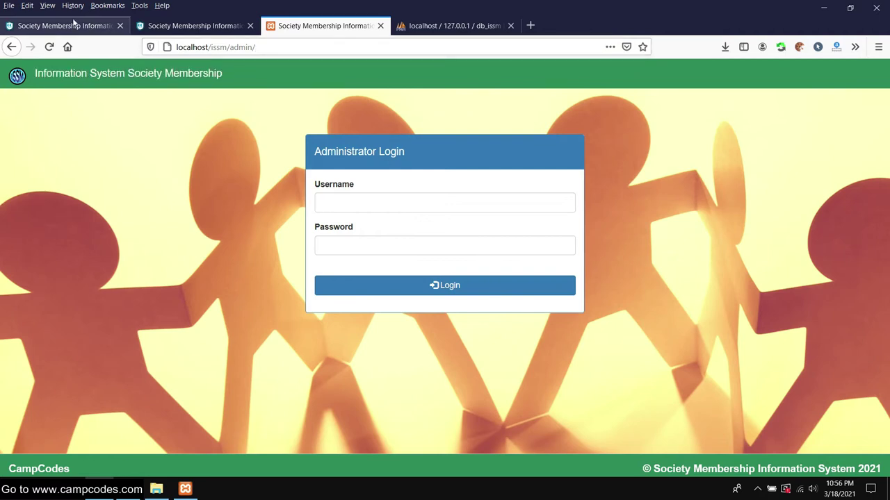
click(73, 24)
drag(129, 162, 50, 160)
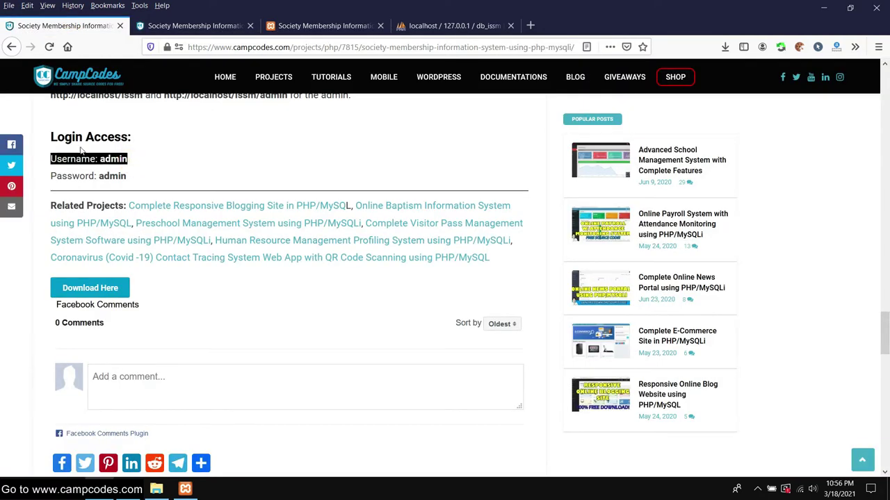
click(195, 25)
click(320, 25)
- Sign in to the admin panel with the saved administrator login
click(404, 202)
text(admin)
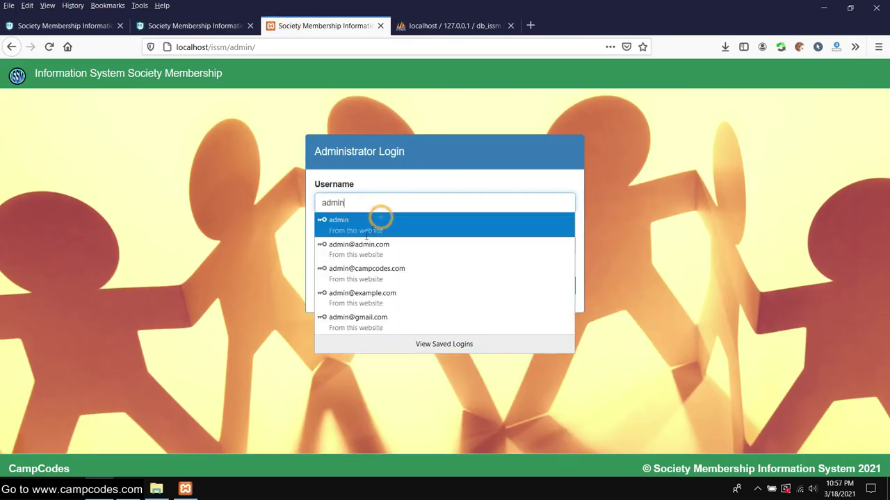
click(377, 221)
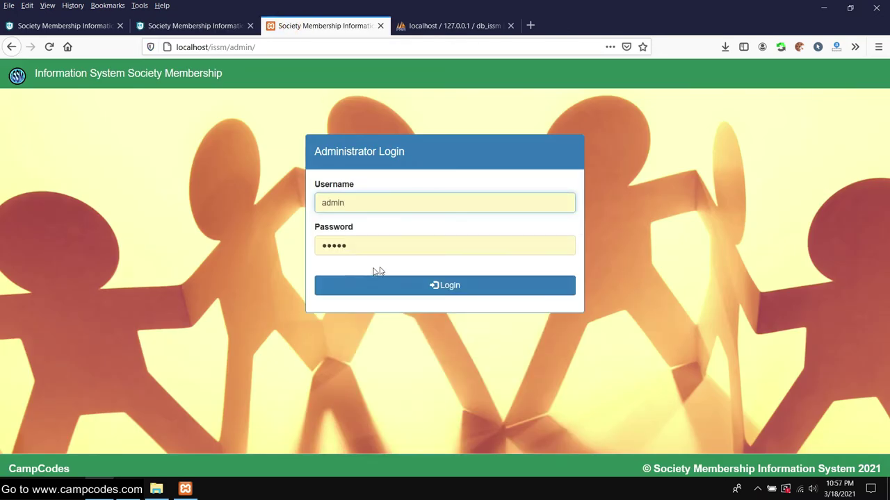
click(512, 294)
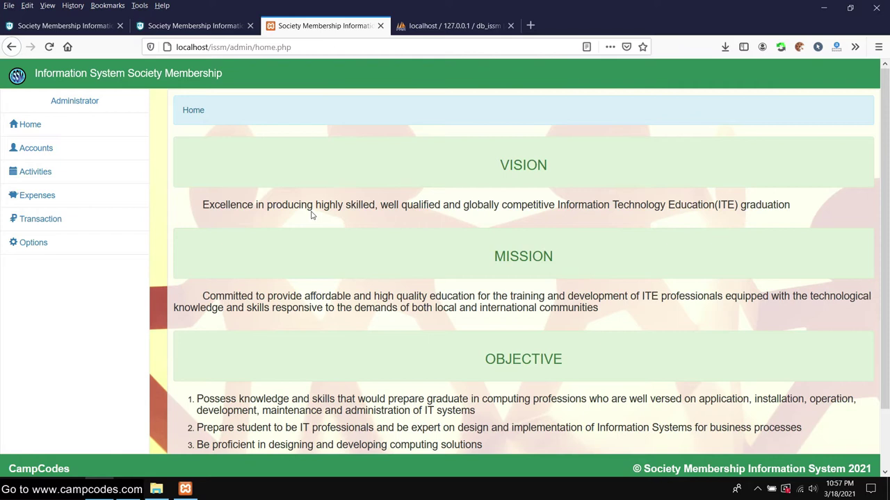
- Look over the admin home page and expand the accounts menu
scroll(310, 221, down, 2)
scroll(313, 221, up, 2)
scroll(313, 220, down, 2)
scroll(318, 219, up, 2)
scroll(338, 176, down, 2)
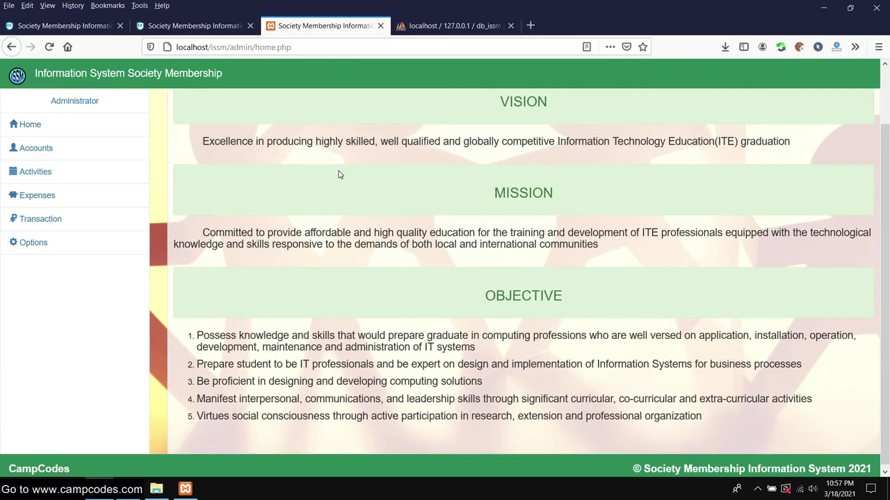
scroll(338, 173, up, 2)
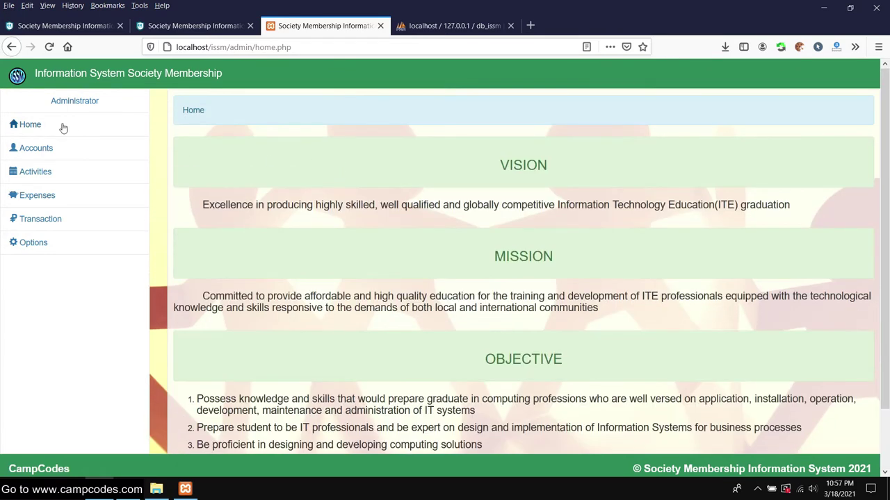
click(38, 149)
- Start a new student record, filling in the name fields, year level II and section
click(56, 188)
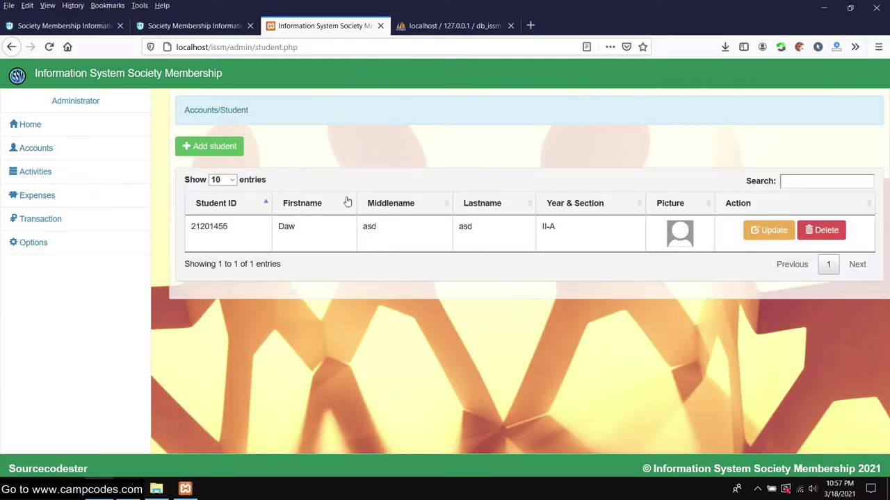
click(208, 146)
scroll(484, 212, down, 2)
click(425, 181)
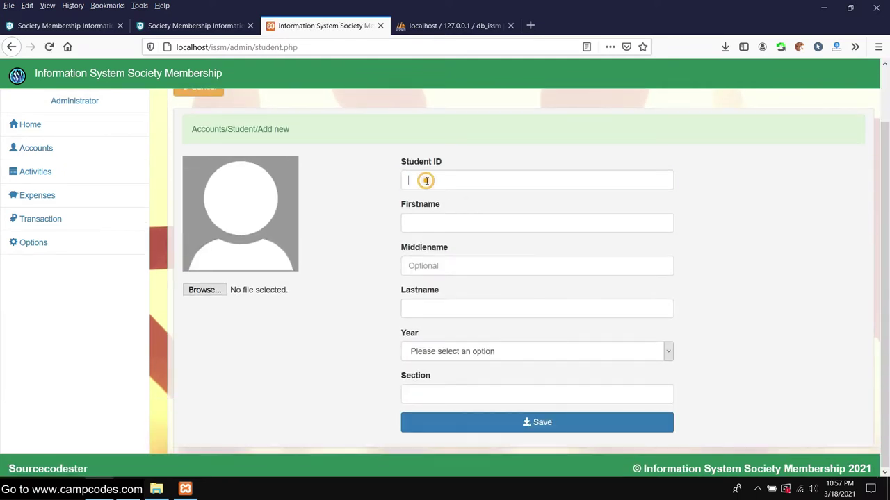
click(436, 220)
text(t)
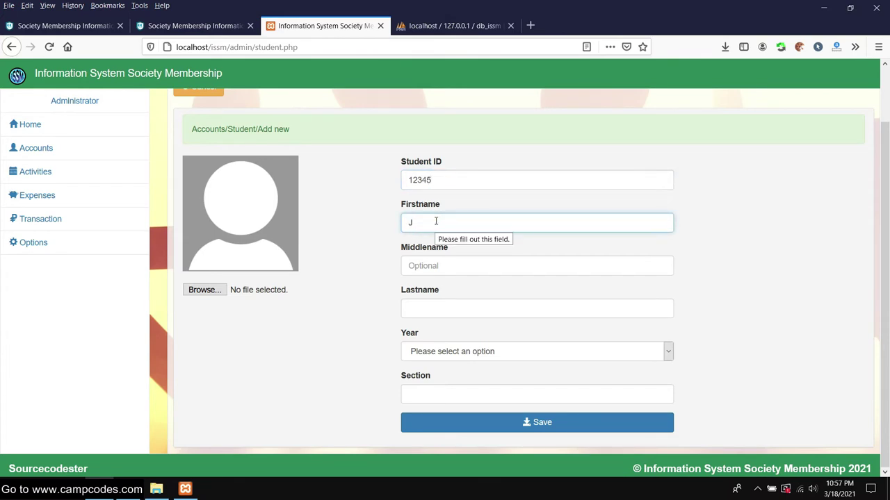
key(Tab)
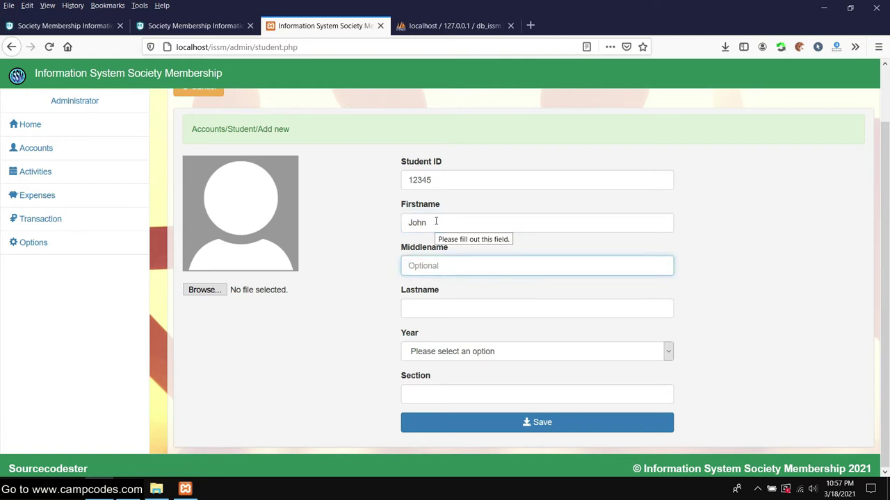
text(Will)
key(Tab)
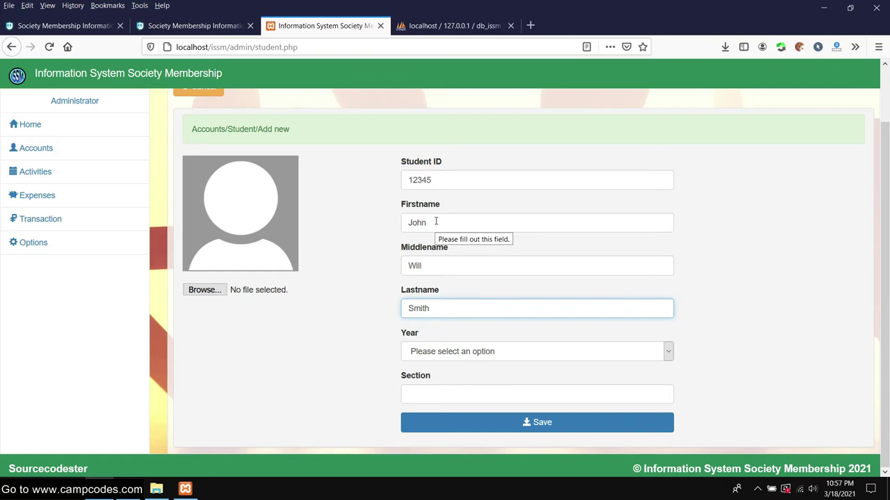
click(442, 353)
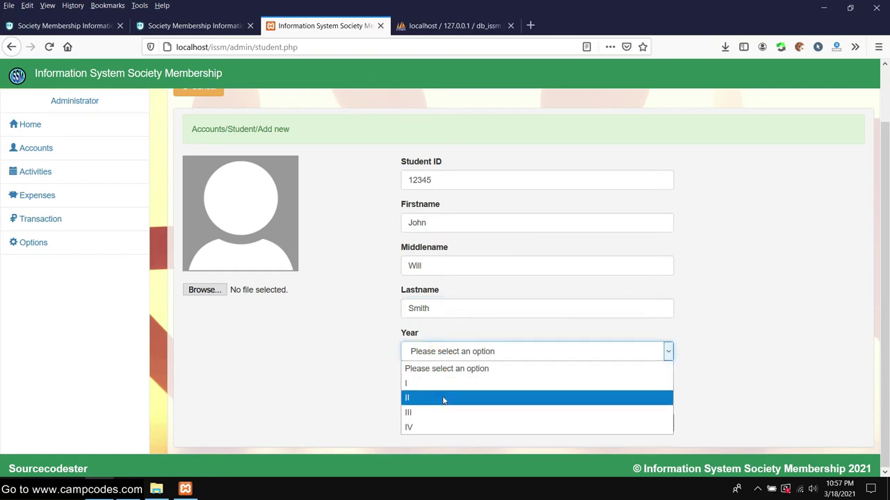
click(444, 397)
click(455, 391)
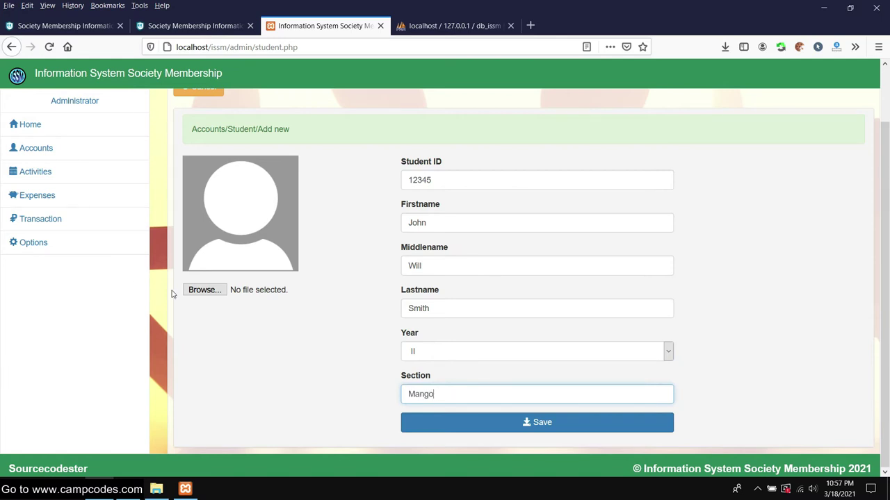
- Attach cc.png from Pictures > websitelogo as the student's picture and save the record
click(204, 289)
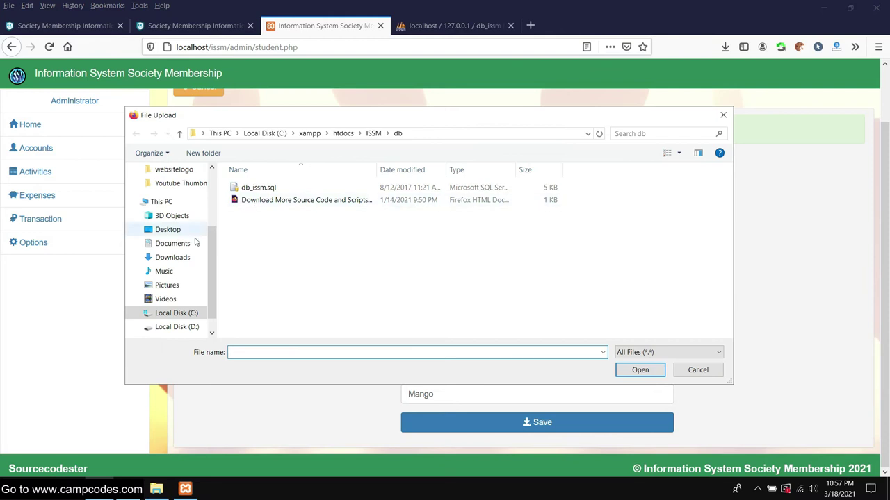
click(167, 286)
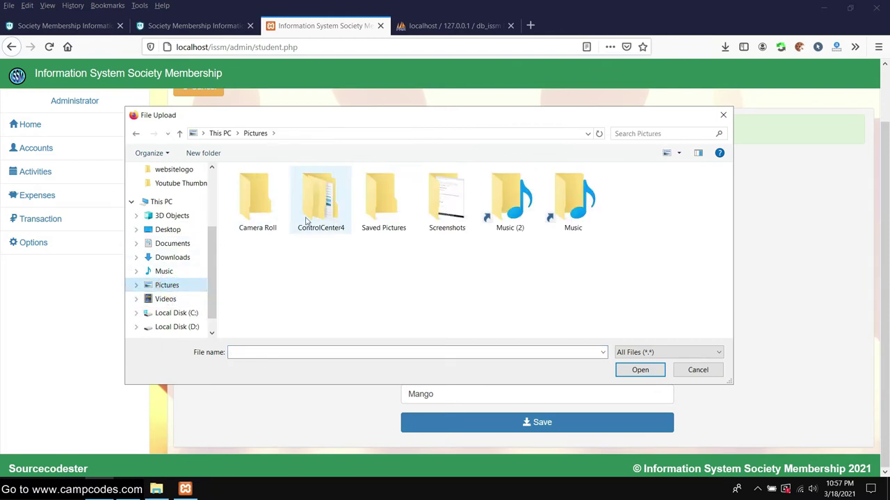
scroll(177, 208, up, 1)
click(175, 198)
double_click(394, 202)
click(503, 421)
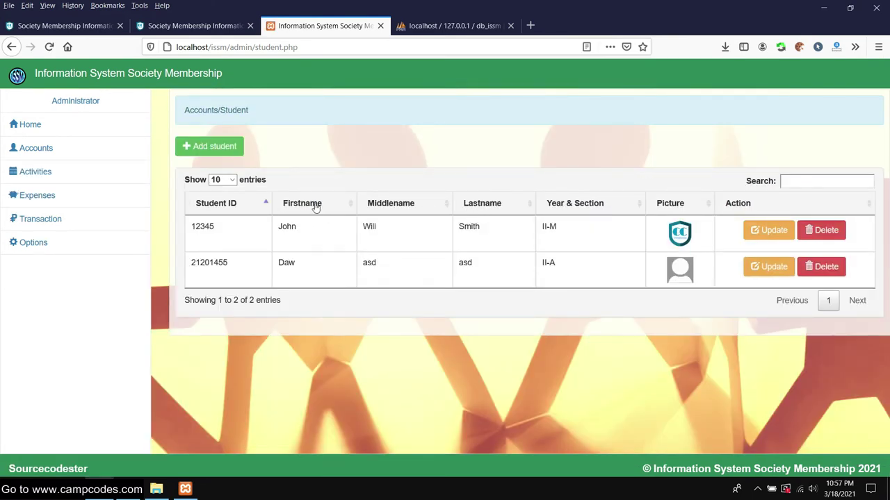
- Copy the first student's ID and paste-search it in another tab
drag(206, 229, 189, 229)
right_click(206, 223)
click(227, 231)
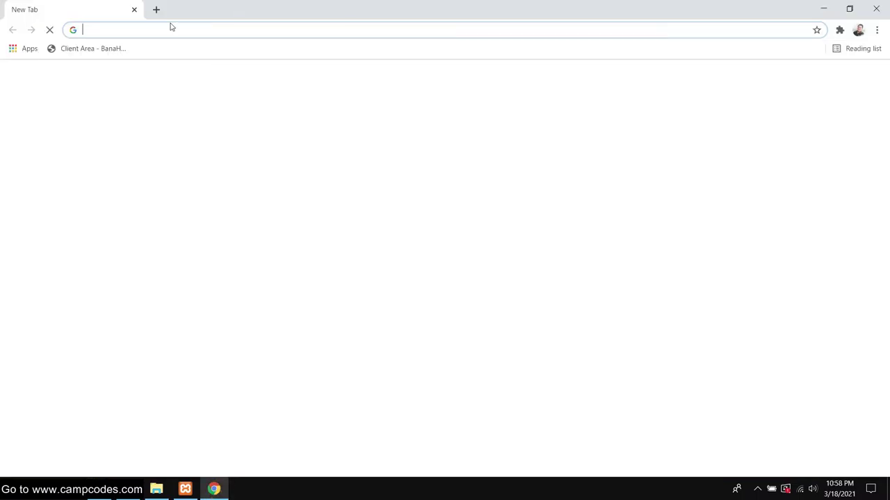
right_click(144, 30)
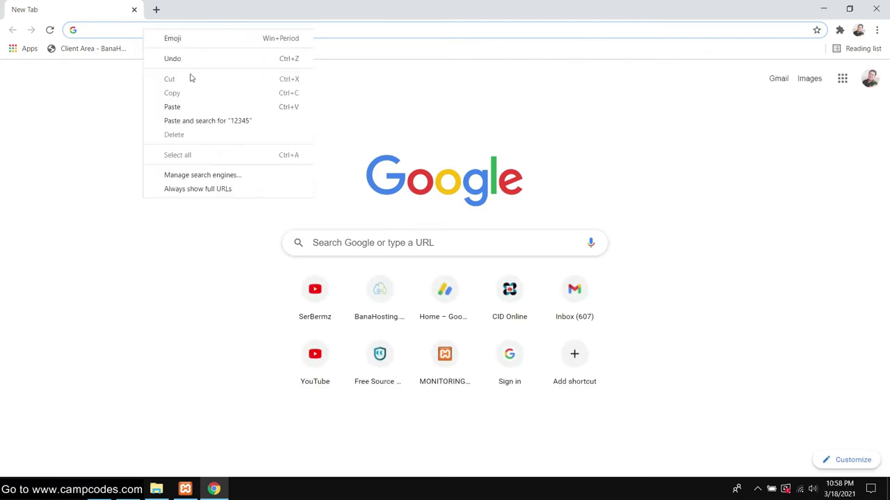
click(188, 120)
- Select the site address localhost/issm/ in the admin window and open a new private window
mouse_move(127, 489)
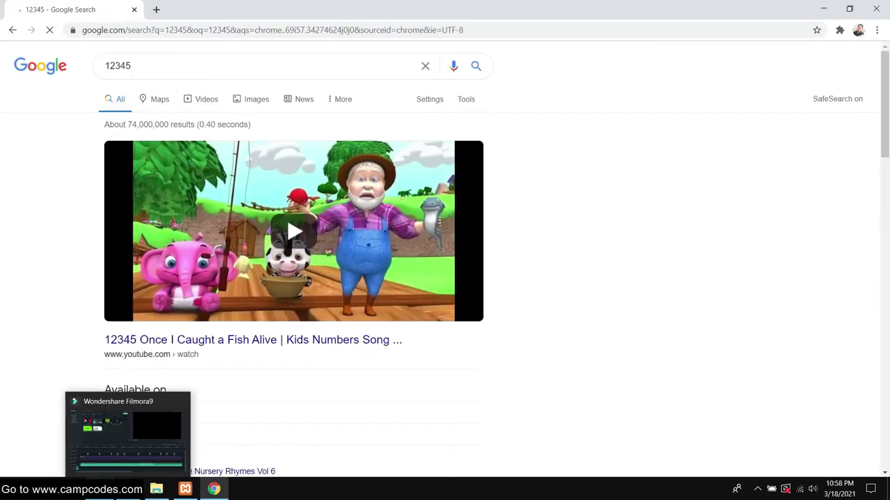
click(100, 490)
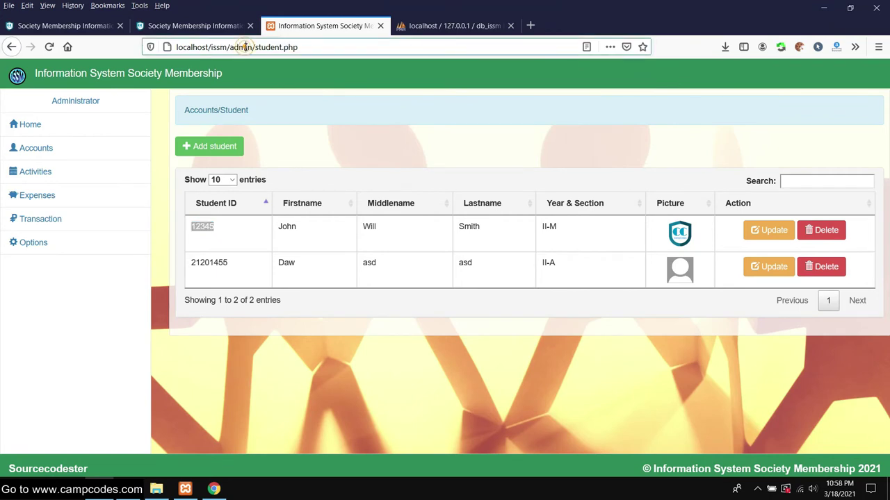
click(244, 47)
click(222, 47)
drag(219, 47, 176, 46)
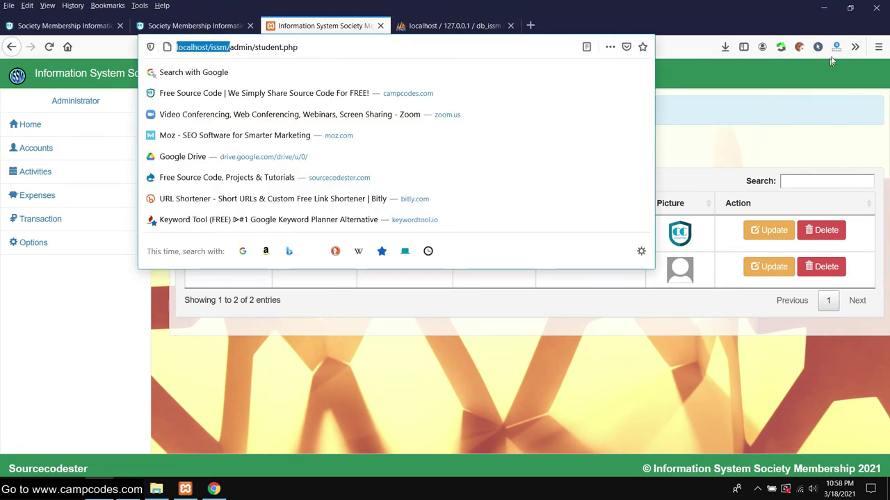
click(878, 47)
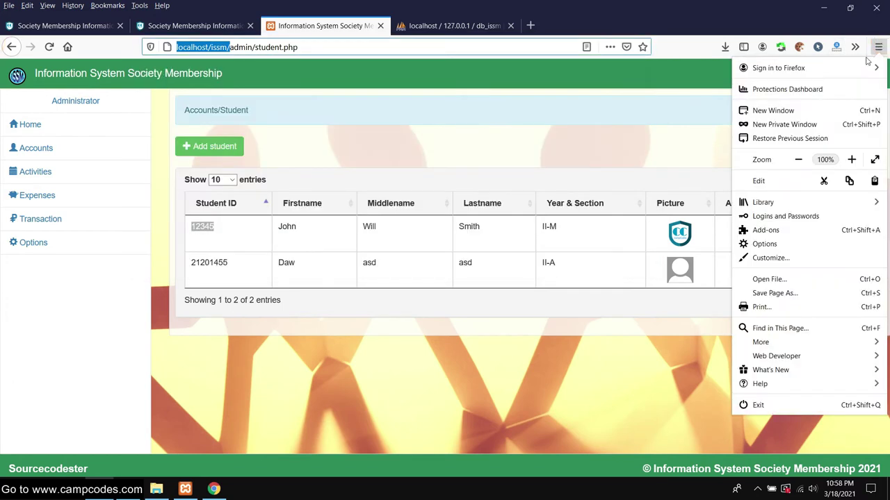
click(792, 124)
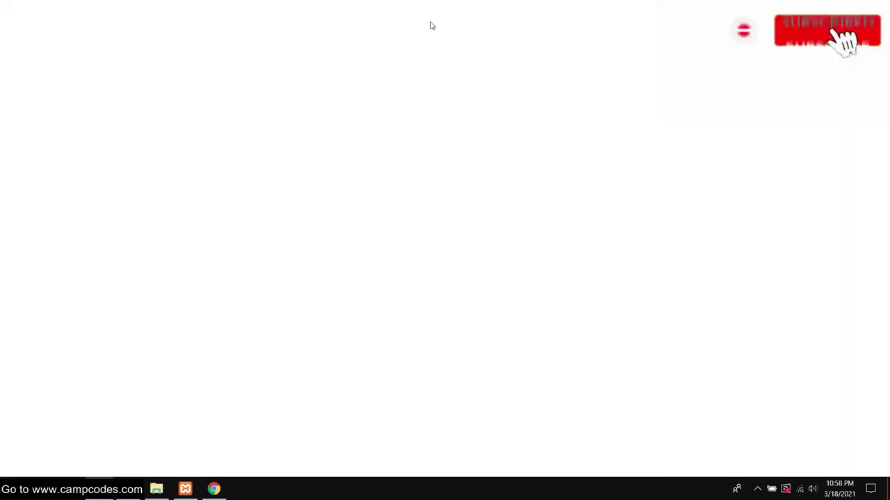
- Load localhost/issm/ in the private window and log in with the student's ID
key(ctrl+v)
key(Return)
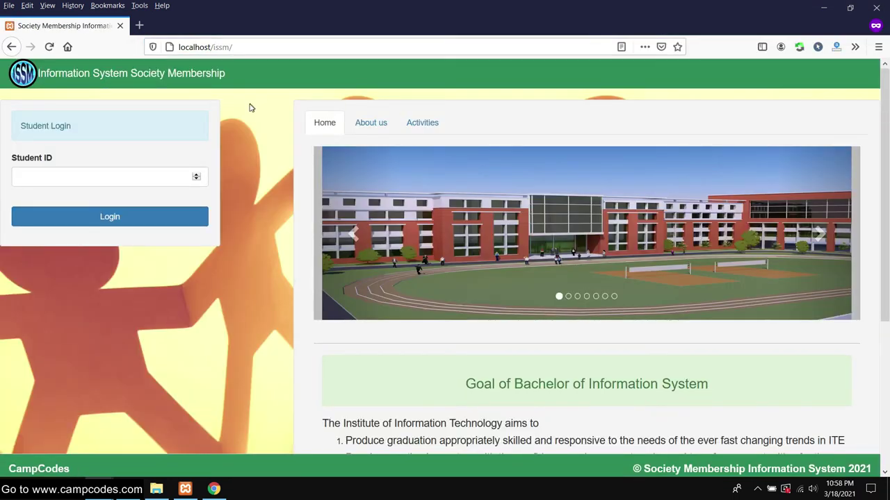
scroll(247, 109, down, 3)
scroll(246, 109, up, 3)
click(63, 175)
text(1)
click(32, 192)
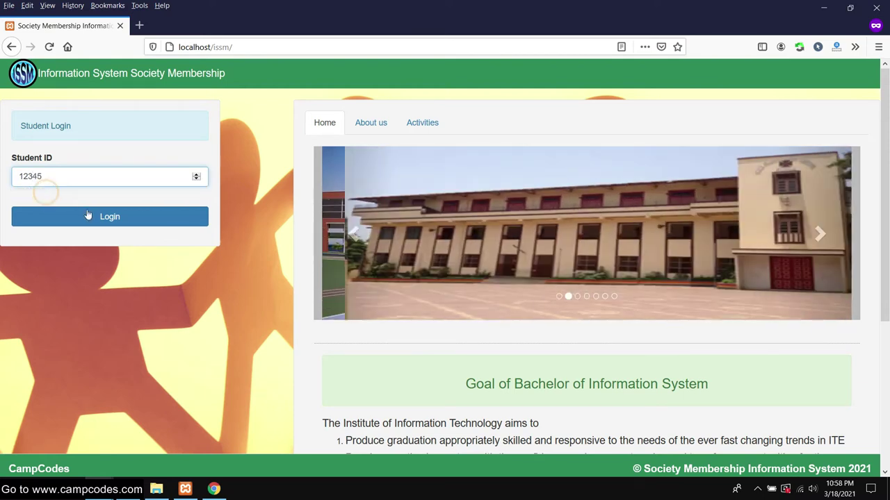
click(85, 217)
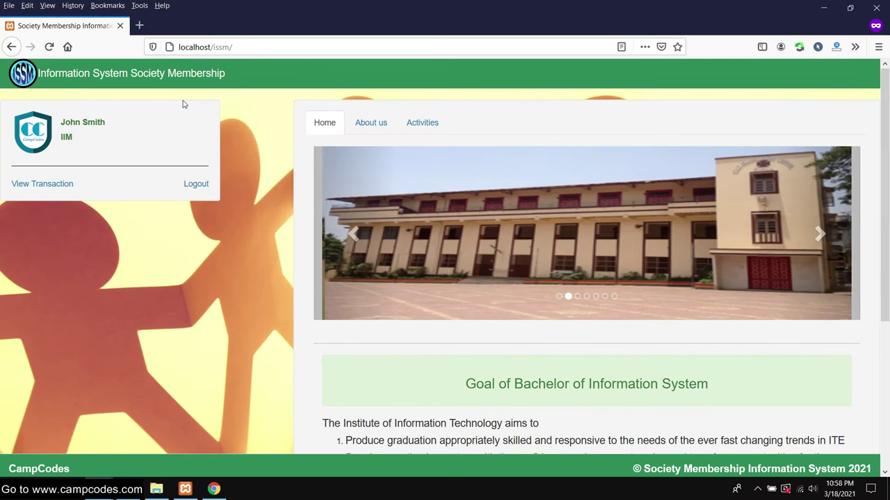
- Check that the student's Transaction Details are empty, then return to the admin window
drag(59, 125, 108, 124)
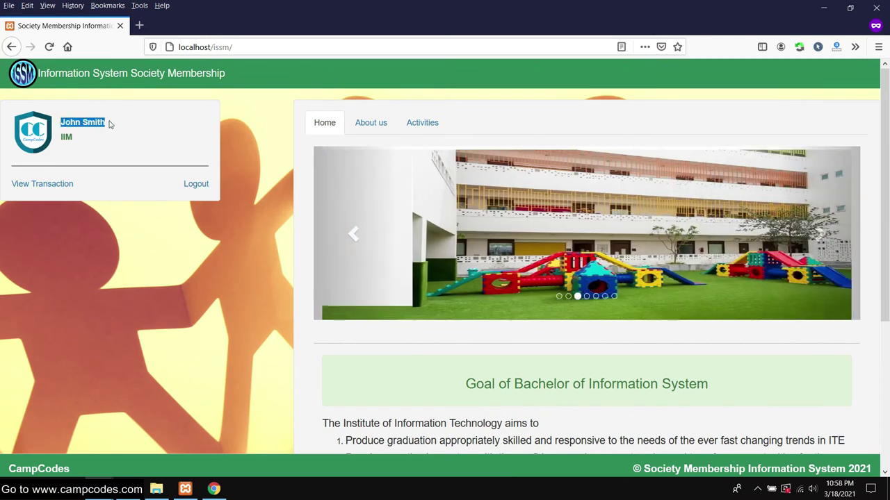
click(69, 141)
click(119, 167)
scroll(175, 155, down, 3)
scroll(176, 154, up, 3)
click(39, 183)
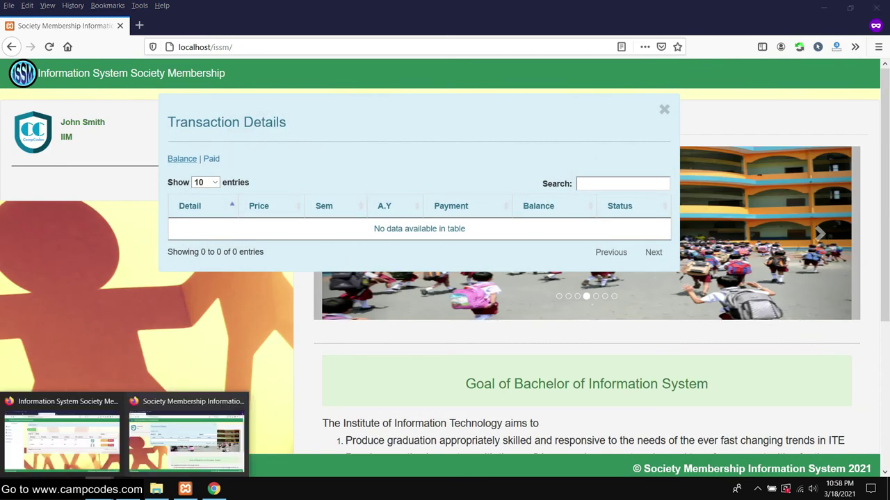
click(63, 428)
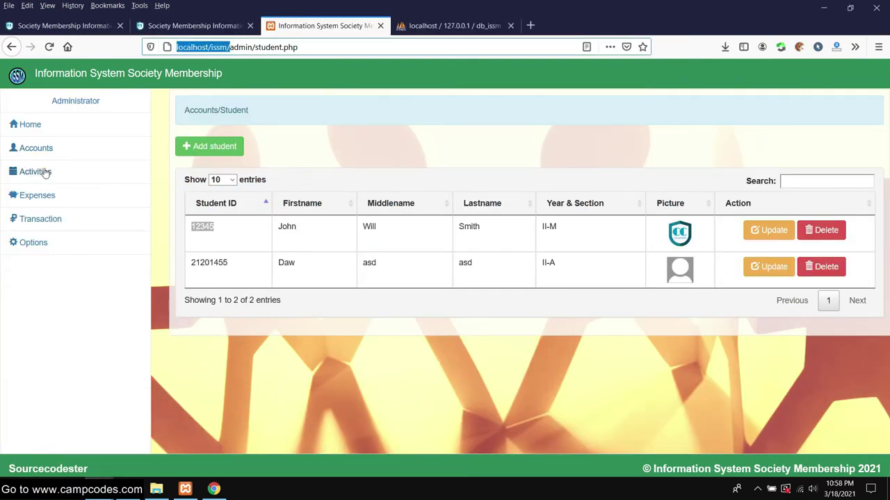
- Begin a new activity titled Intramurals with the description Intramurals 2021
click(36, 171)
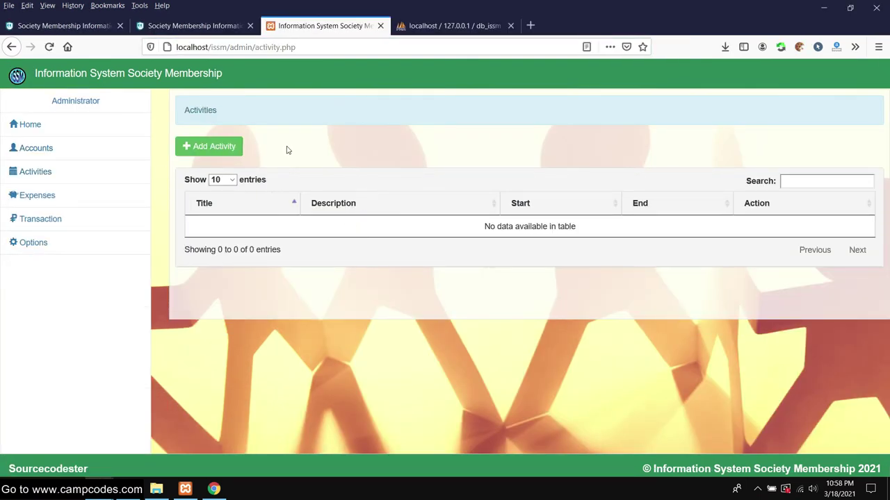
click(213, 147)
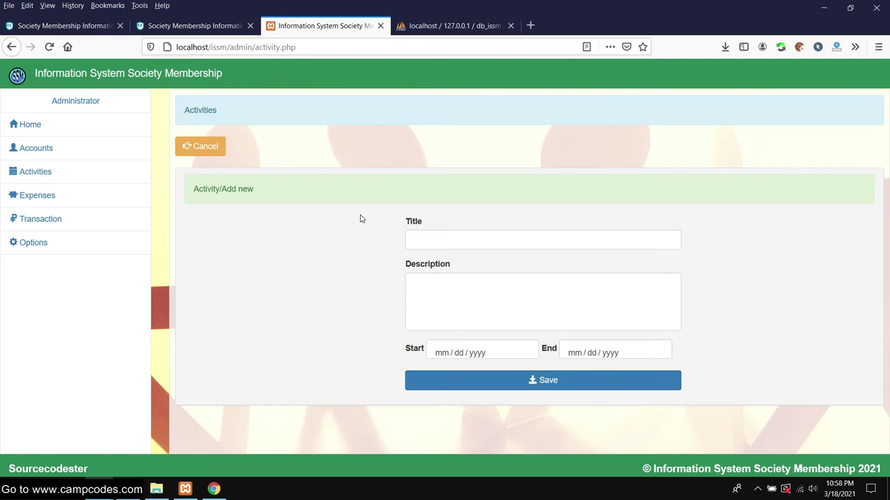
click(465, 235)
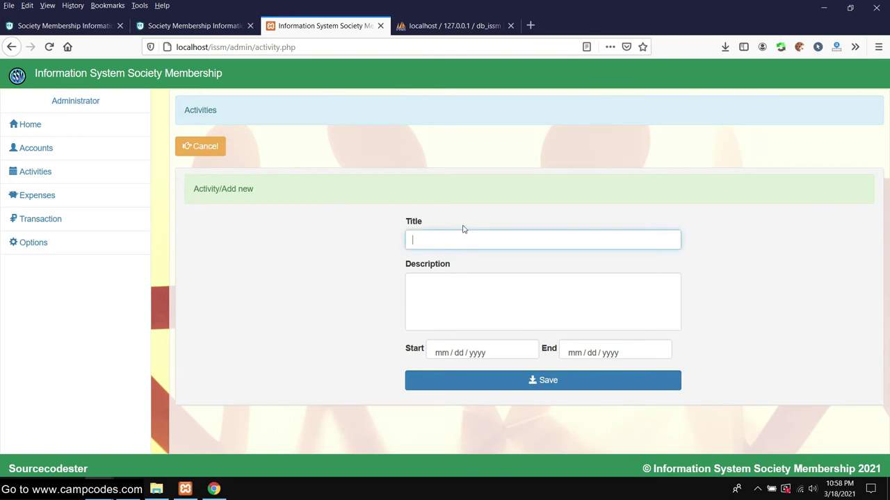
click(453, 232)
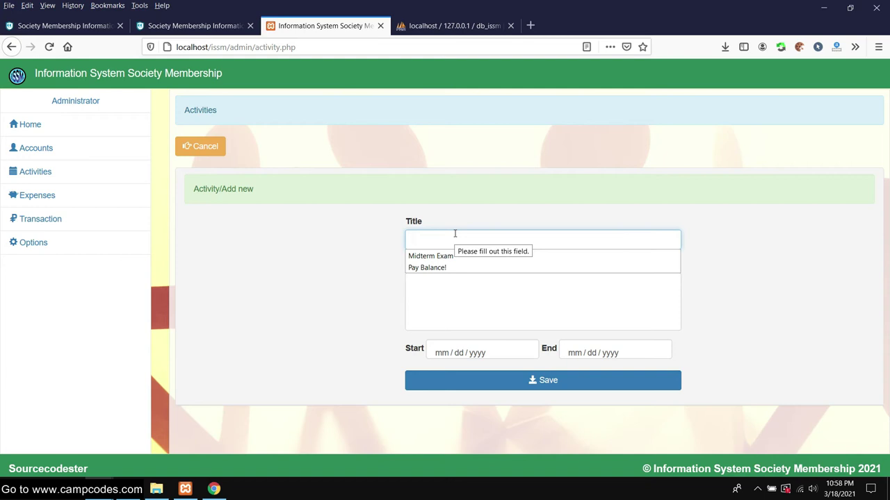
click(462, 235)
click(462, 235)
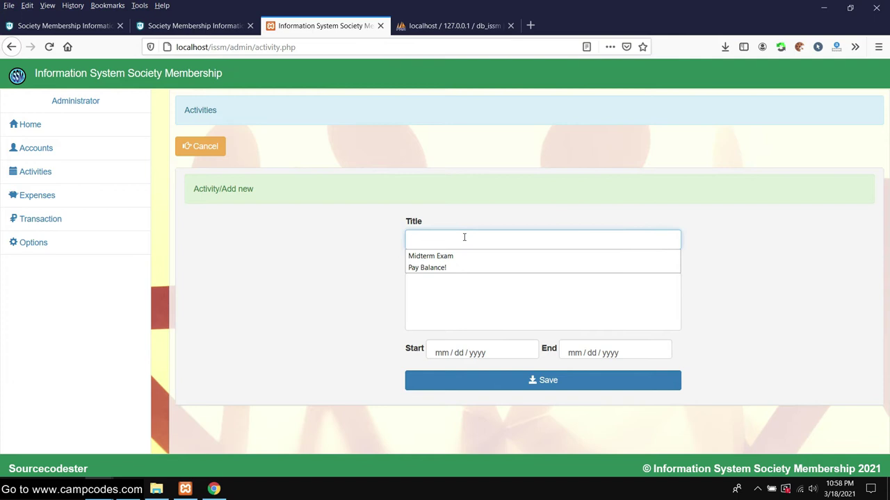
text(Intramurals)
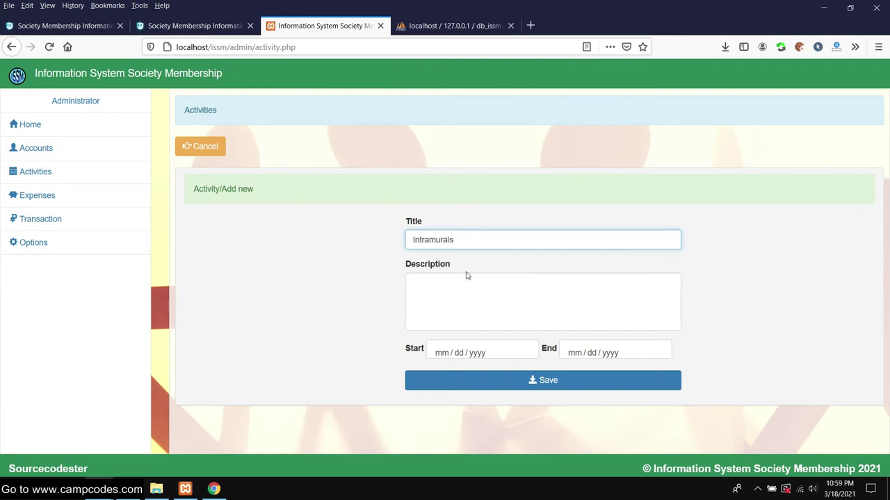
click(468, 279)
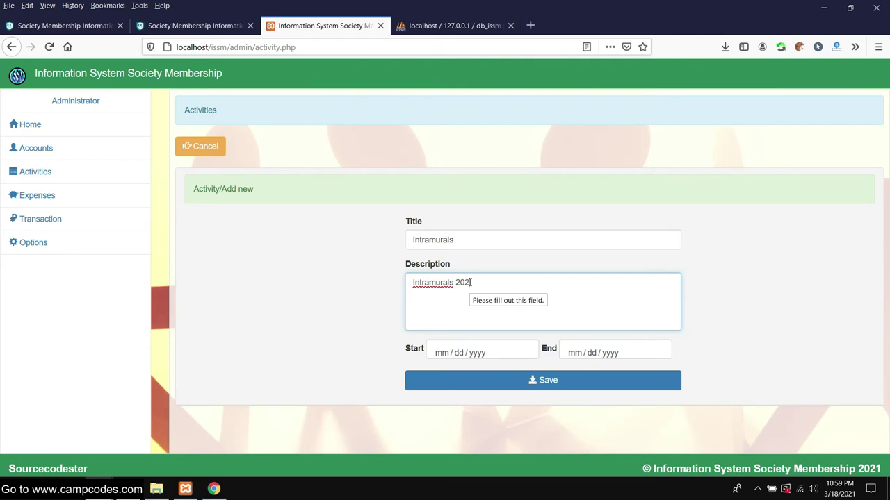
right_click(426, 281)
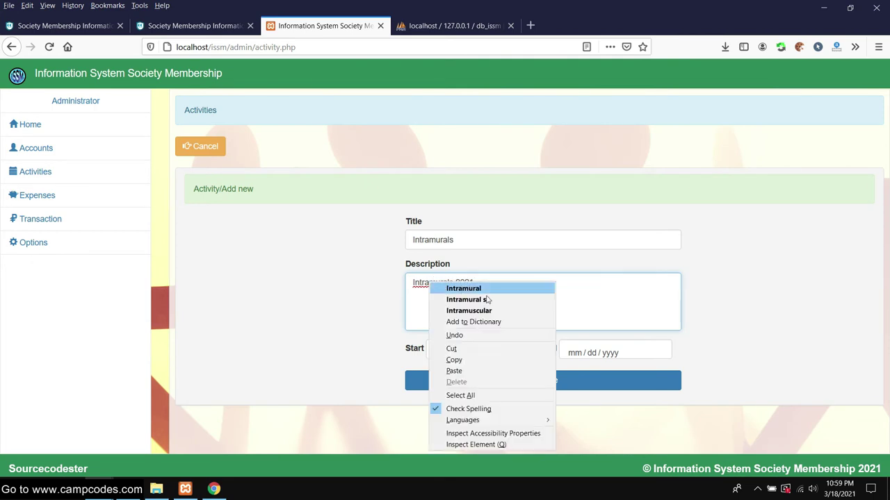
click(382, 301)
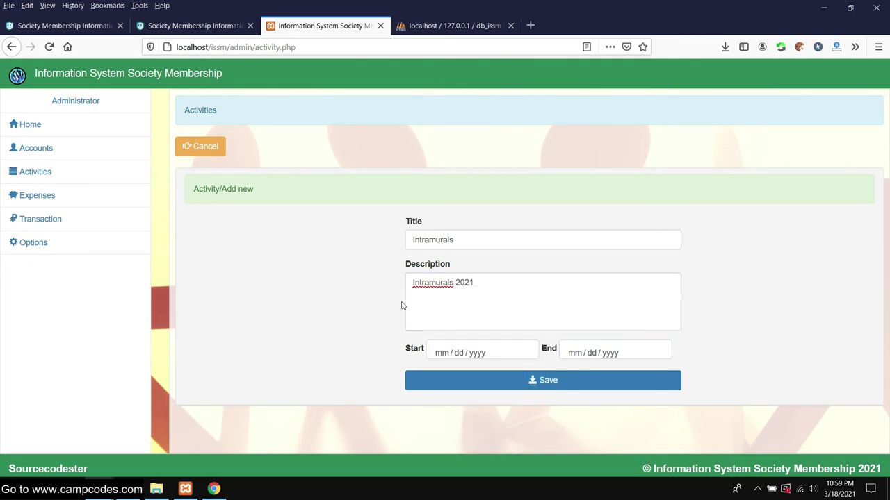
- Set the activity to run Mar 18 – Mar 26, 2021 and save it
click(440, 355)
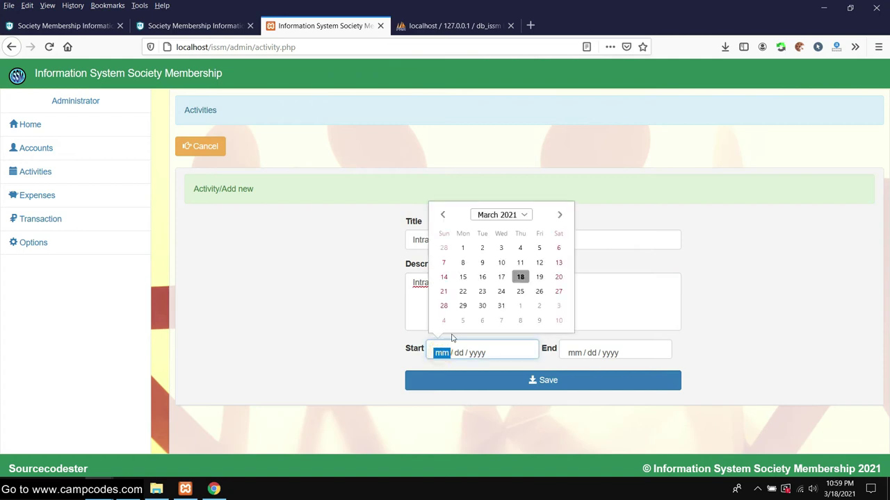
click(522, 276)
click(576, 356)
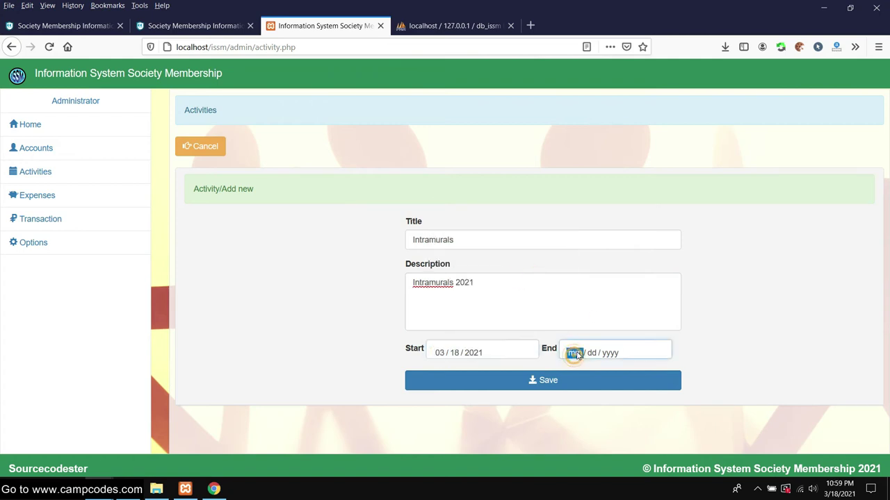
click(673, 294)
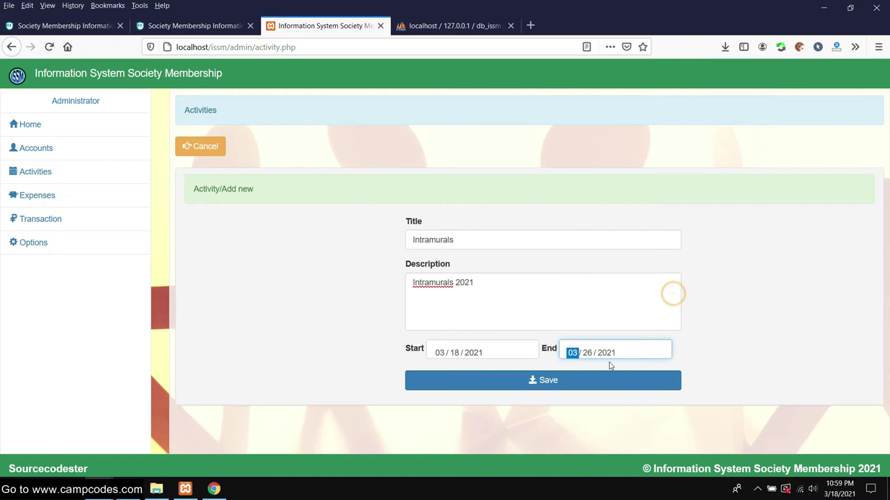
click(584, 384)
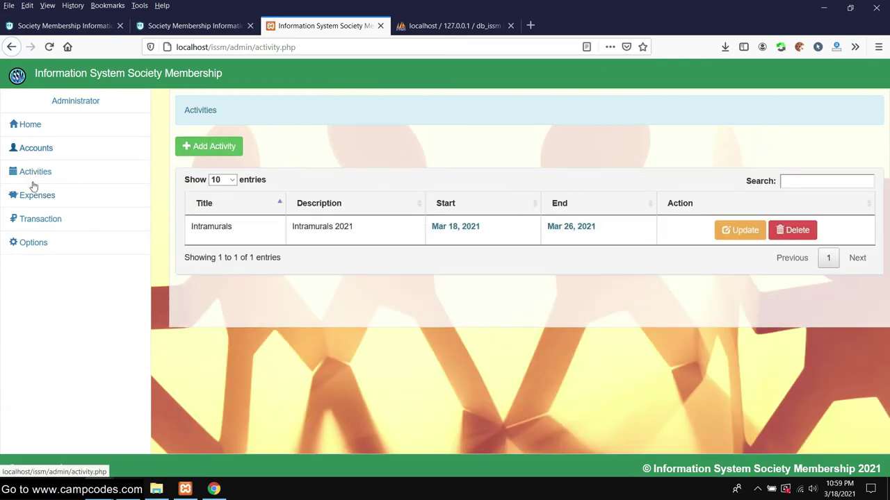
- Reload the student home page in the private window and check its transaction details
drag(214, 489, 317, 394)
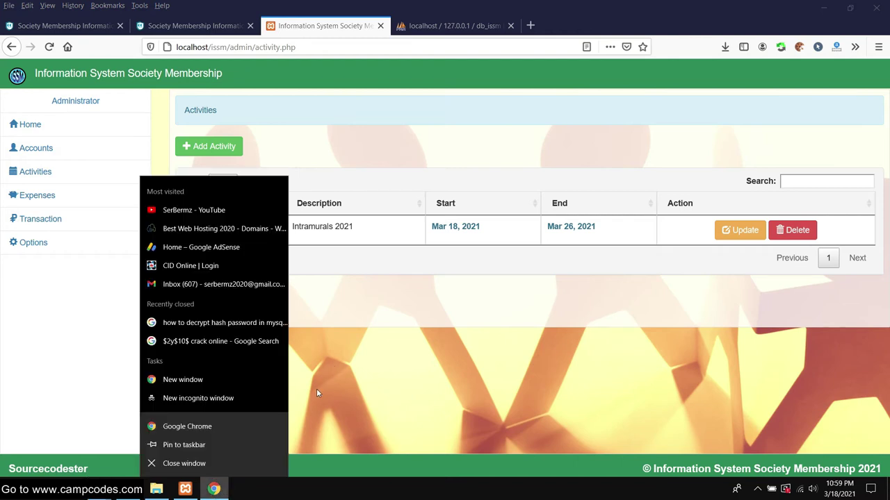
click(391, 383)
mouse_move(213, 489)
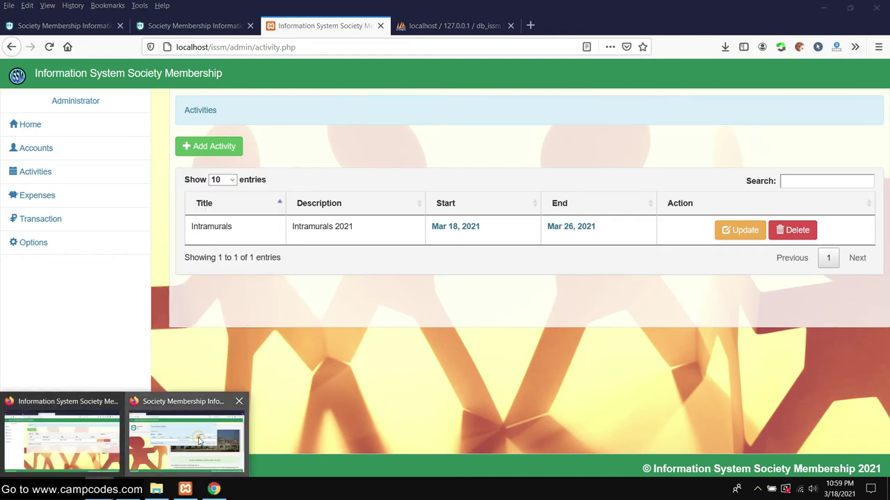
click(199, 437)
right_click(73, 23)
click(100, 29)
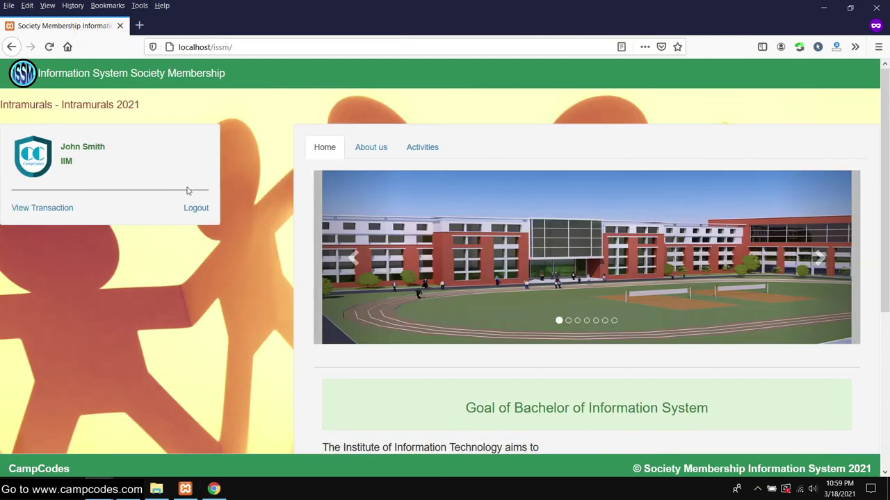
click(43, 207)
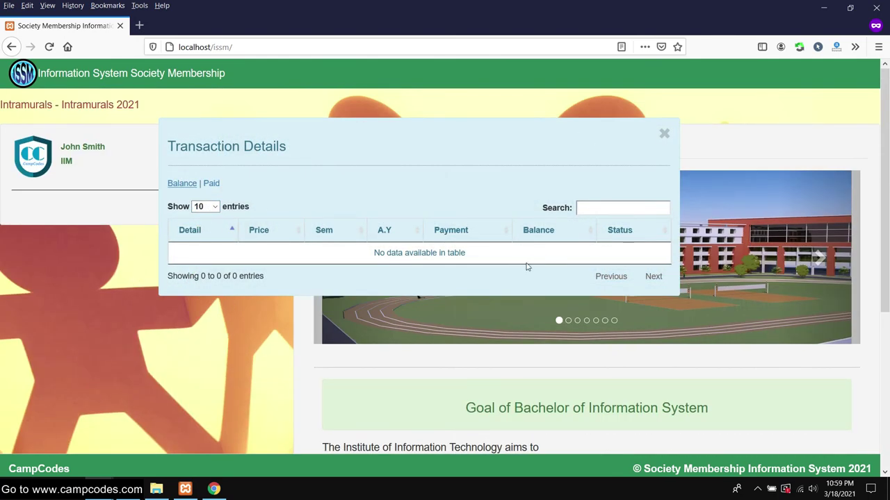
scroll(527, 267, down, 2)
scroll(527, 267, up, 2)
click(664, 134)
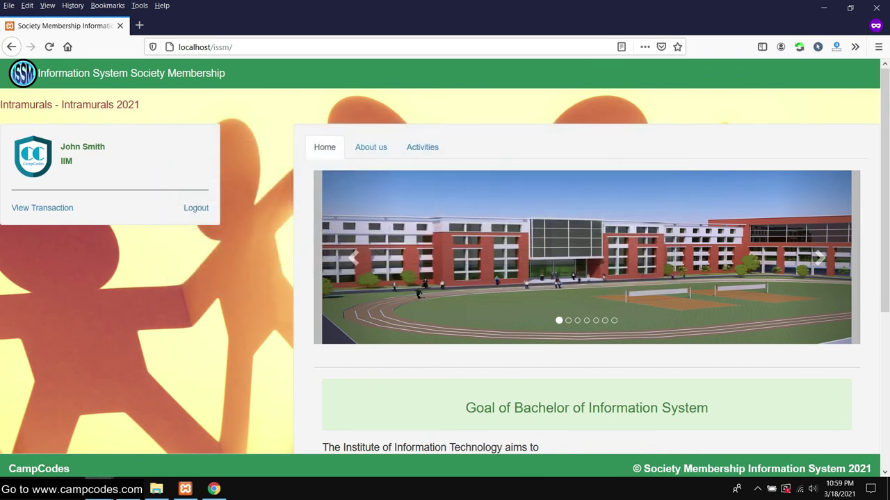
- Return to the admin window and open the Expenses list
mouse_move(104, 488)
click(55, 445)
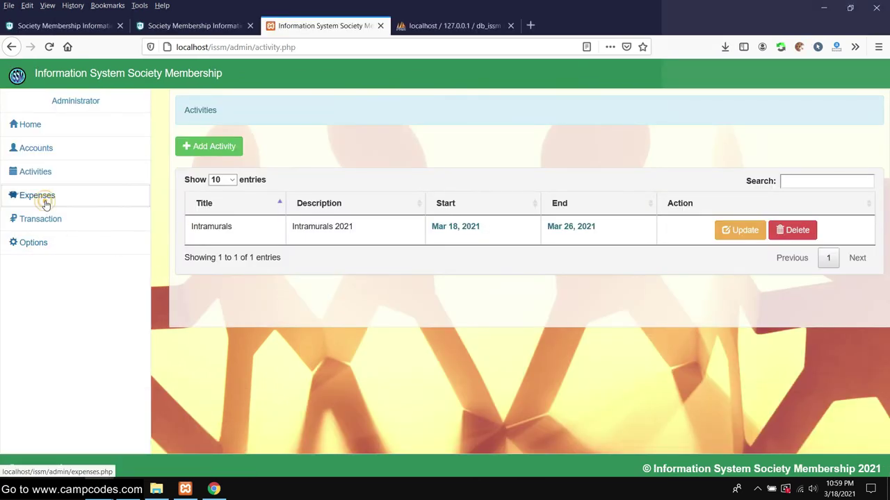
click(45, 202)
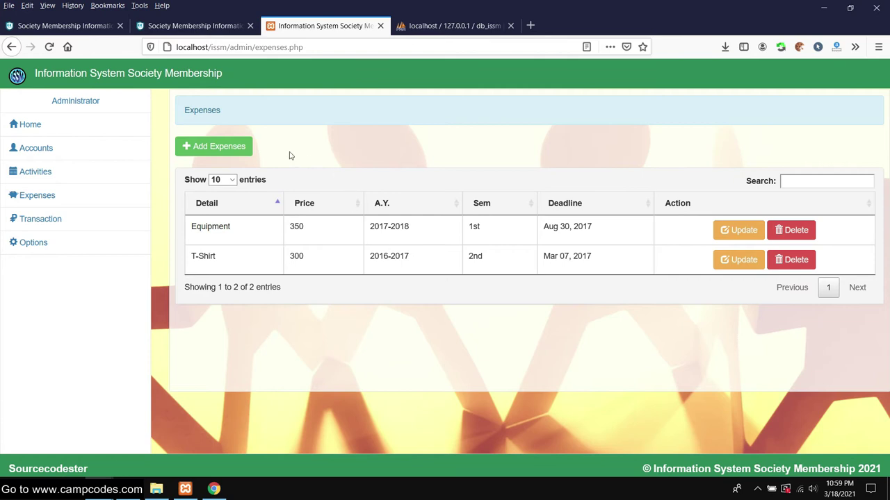
- Open the Add Expenses form and start filling in the Detail field
click(241, 154)
scroll(479, 233, down, 1)
scroll(479, 233, up, 1)
click(453, 234)
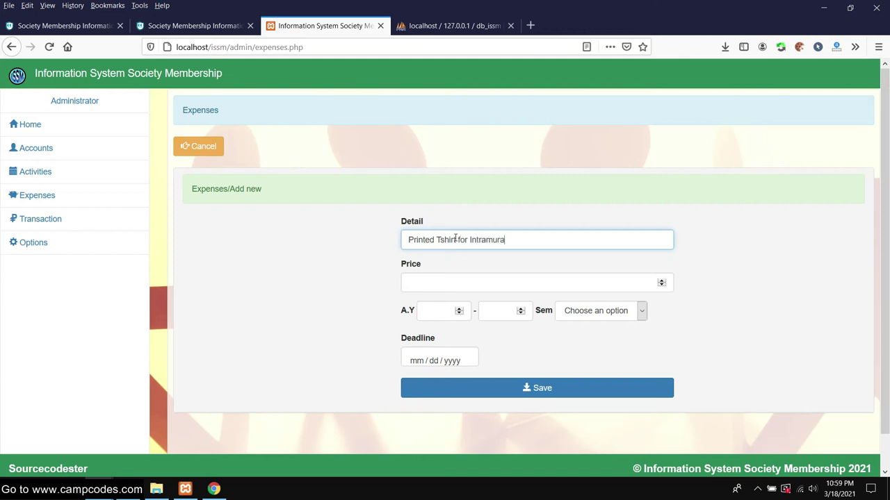
- Save the Printed Tshirt for Intramurals expense: price 500, A.Y 2020-2021, 1st semester, deadline Mar 18, 2021
click(468, 287)
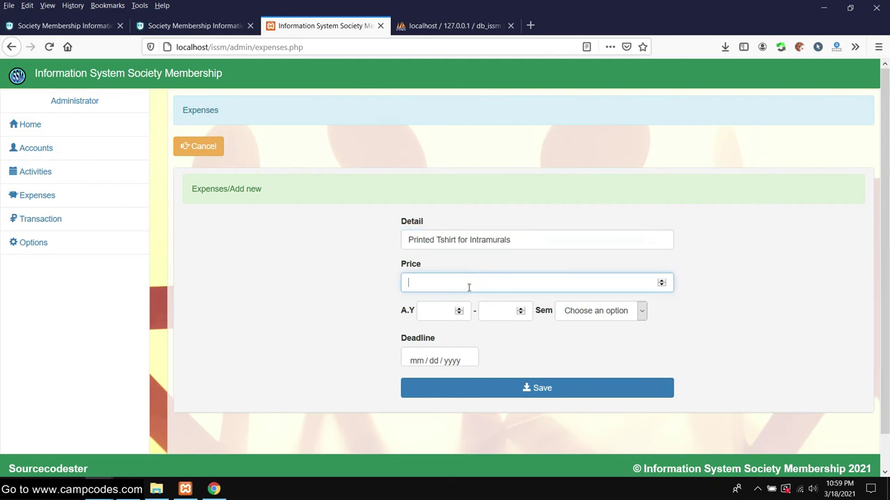
click(456, 312)
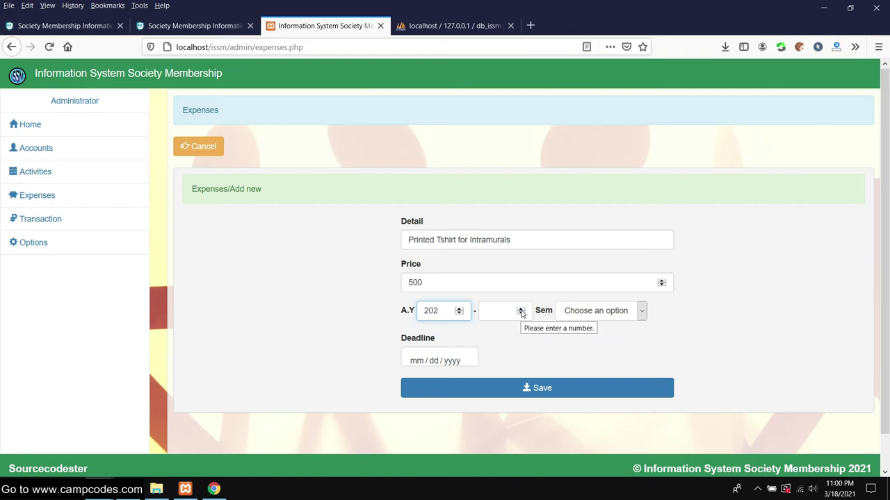
key(Tab)
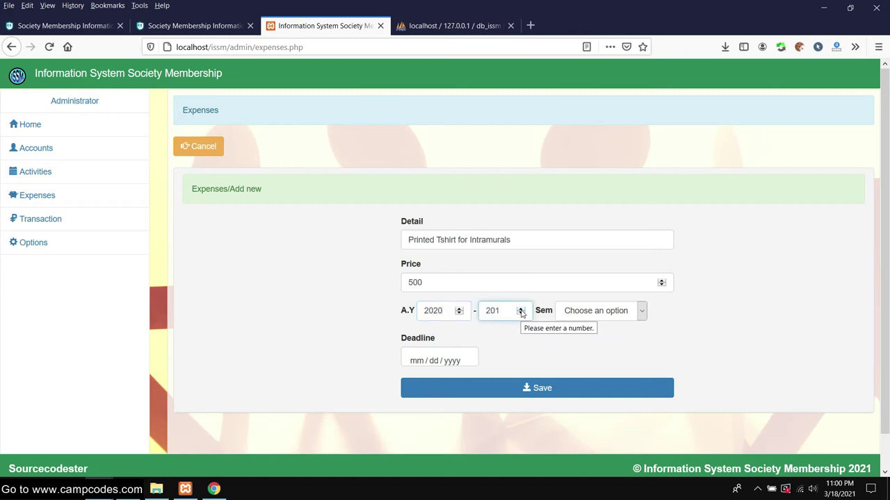
click(603, 312)
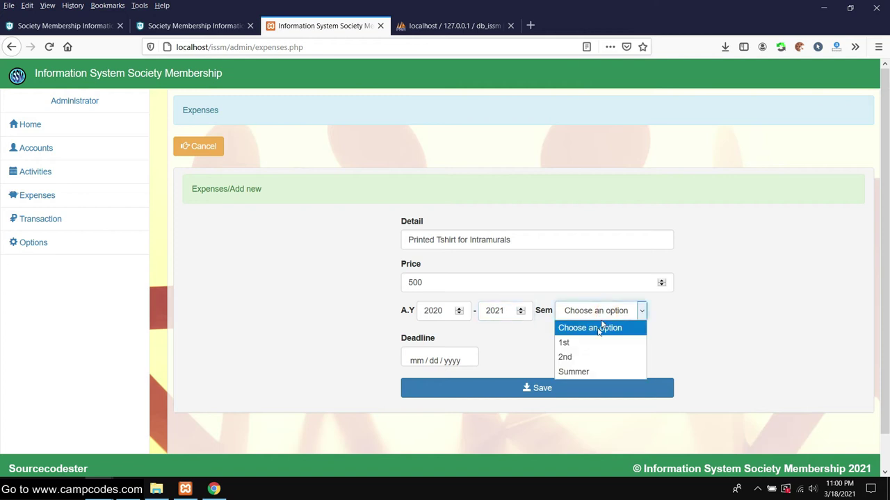
click(584, 343)
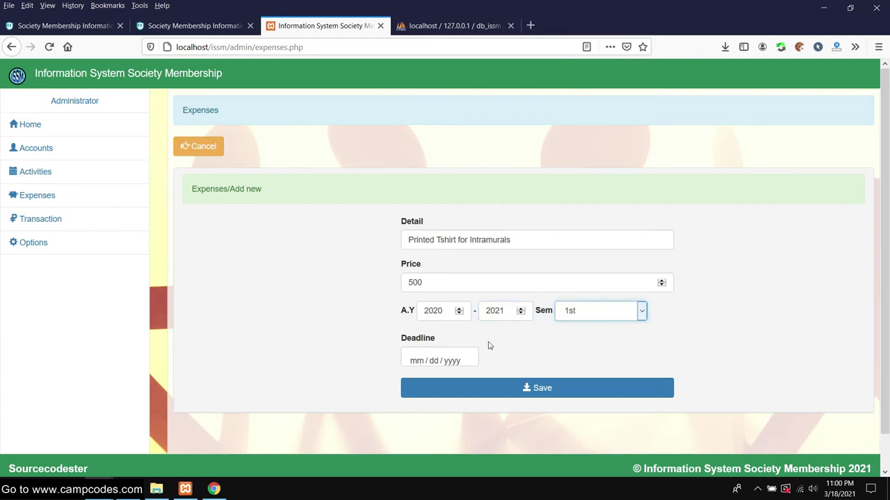
click(440, 359)
click(494, 285)
scroll(345, 302, down, 1)
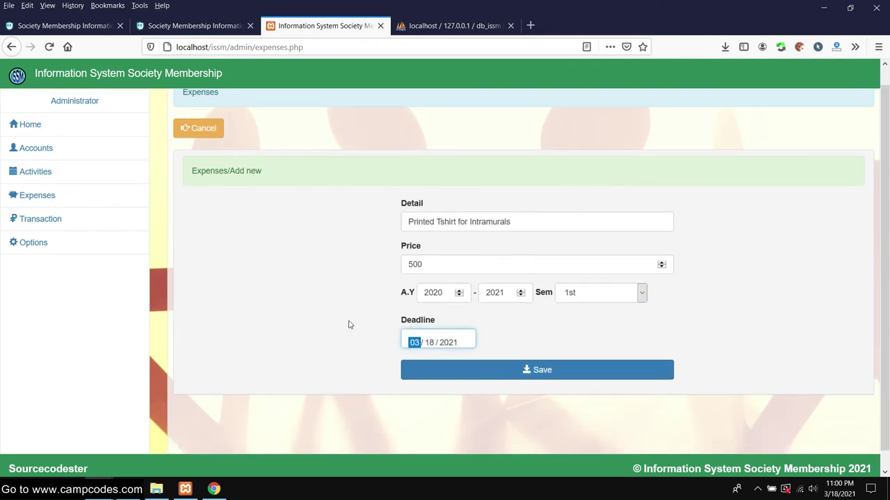
click(531, 356)
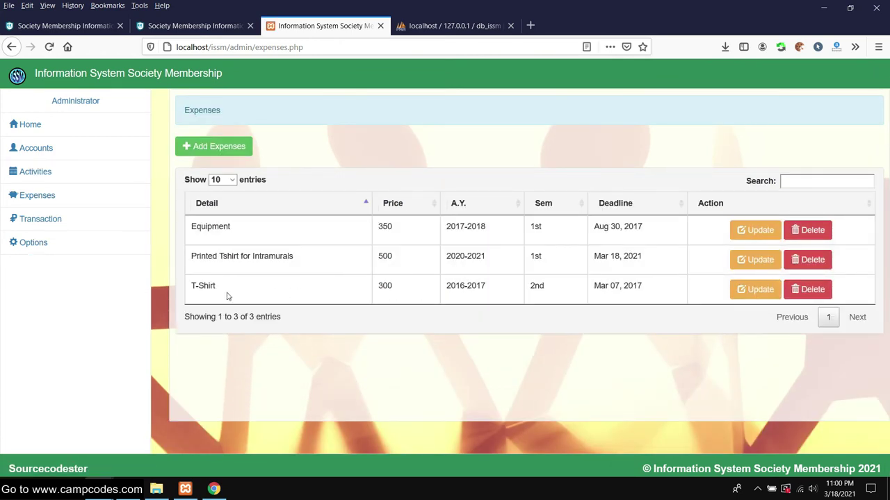
- Check the new expense row in the list, then go to the Transaction page
drag(187, 259, 635, 255)
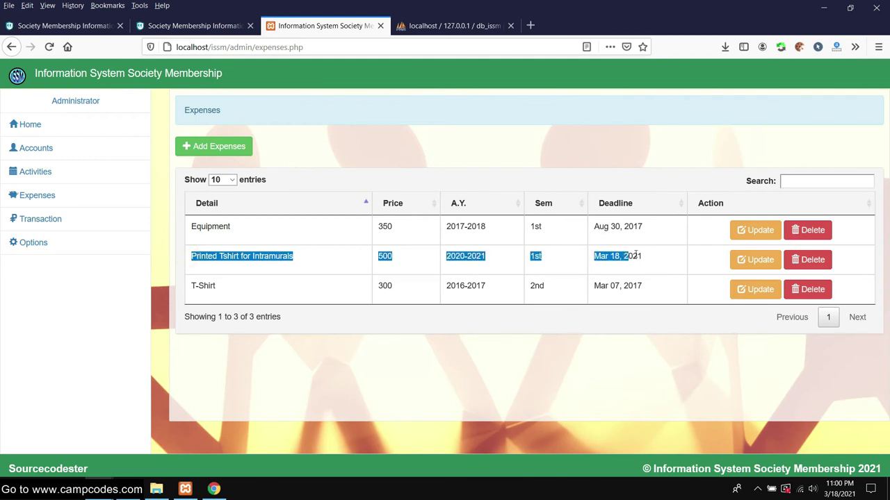
click(549, 355)
click(48, 223)
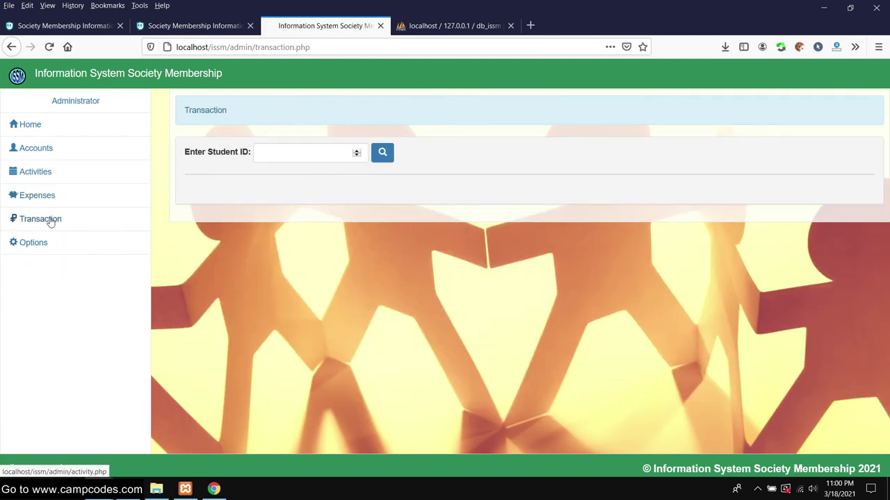
click(212, 489)
click(208, 491)
mouse_move(186, 490)
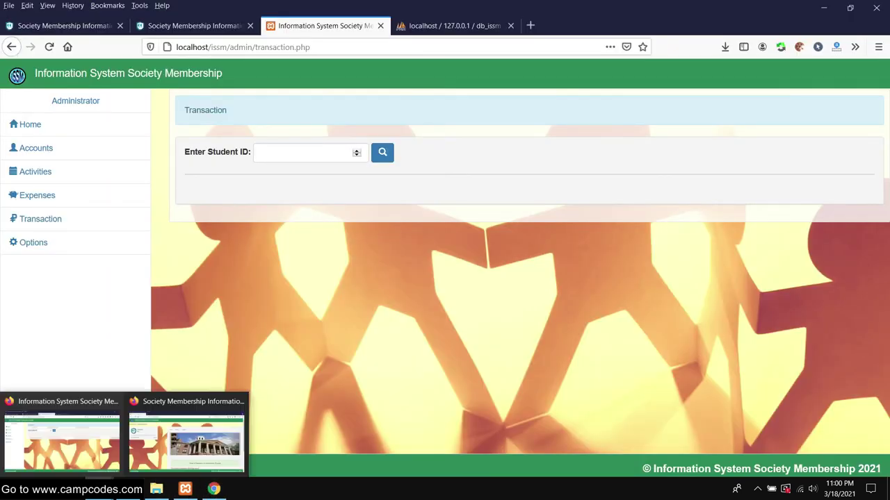
click(202, 437)
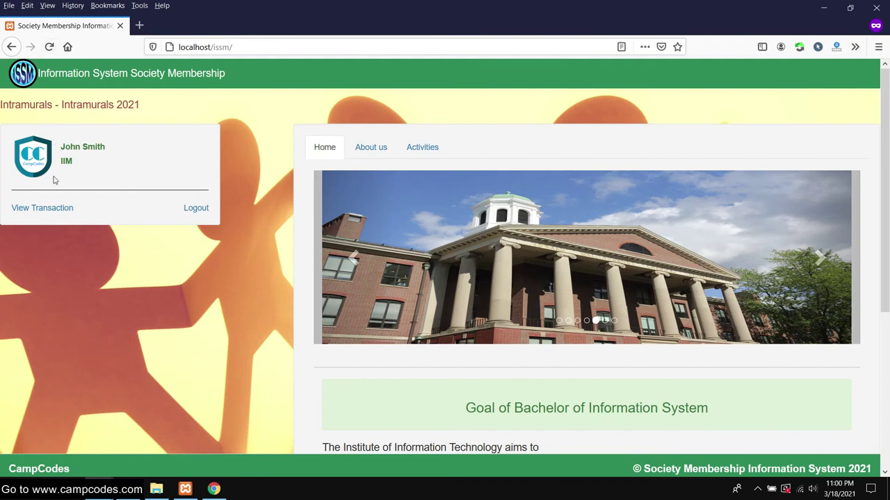
click(61, 208)
click(179, 184)
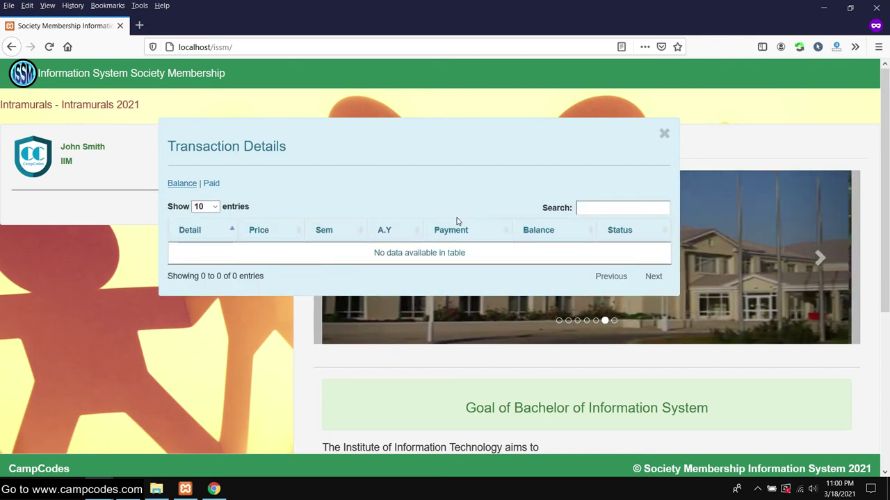
click(210, 184)
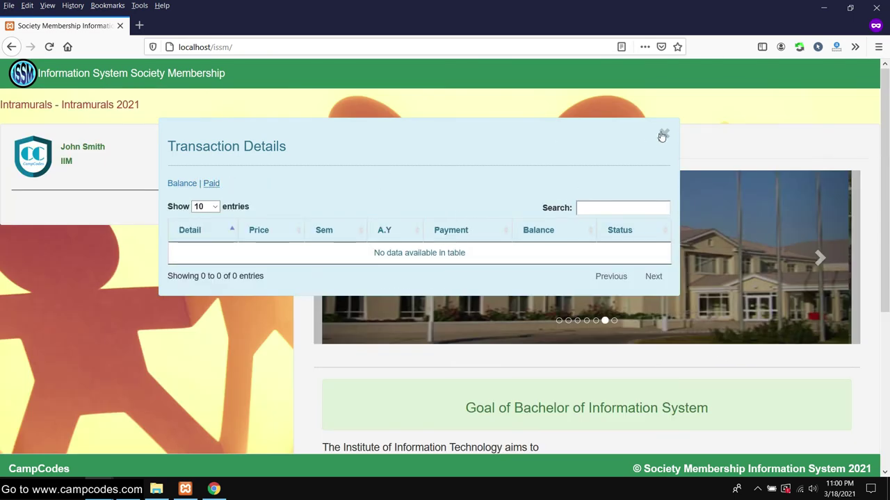
click(663, 136)
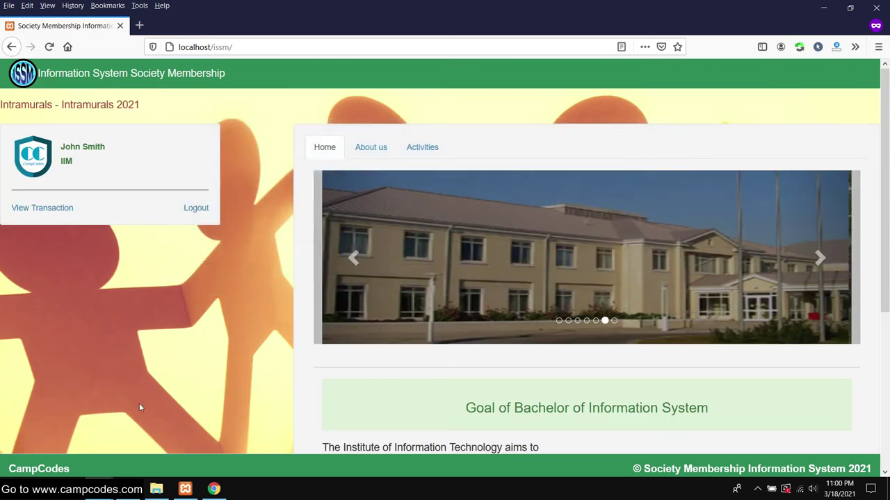
drag(4, 105, 172, 104)
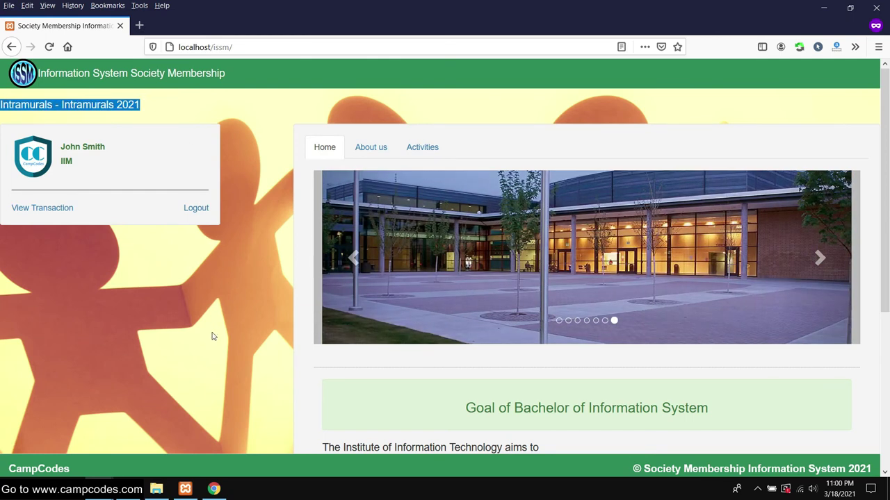
click(213, 336)
mouse_move(128, 489)
click(61, 431)
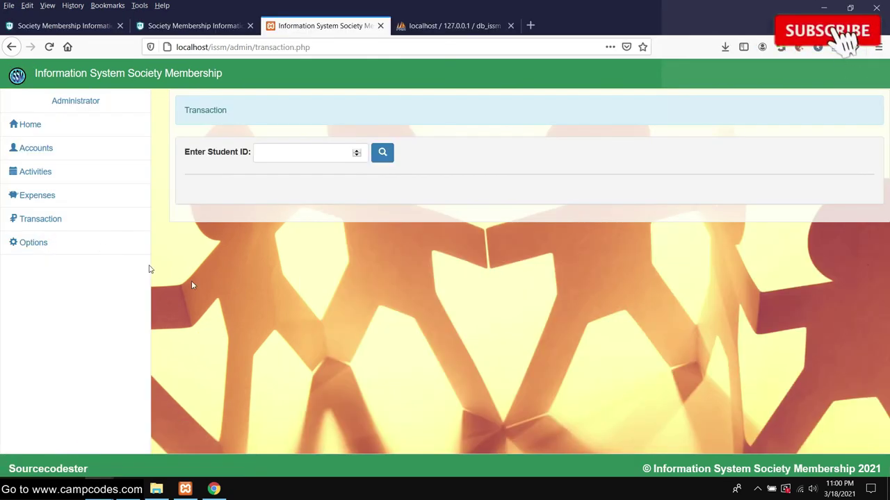
- Search transactions for the student ID, which is rejected as not eight digits
click(304, 155)
text(123)
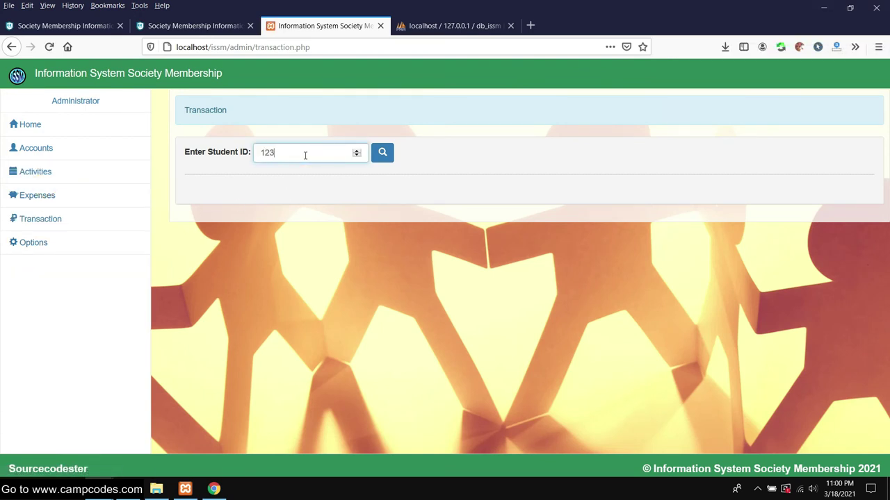
click(378, 152)
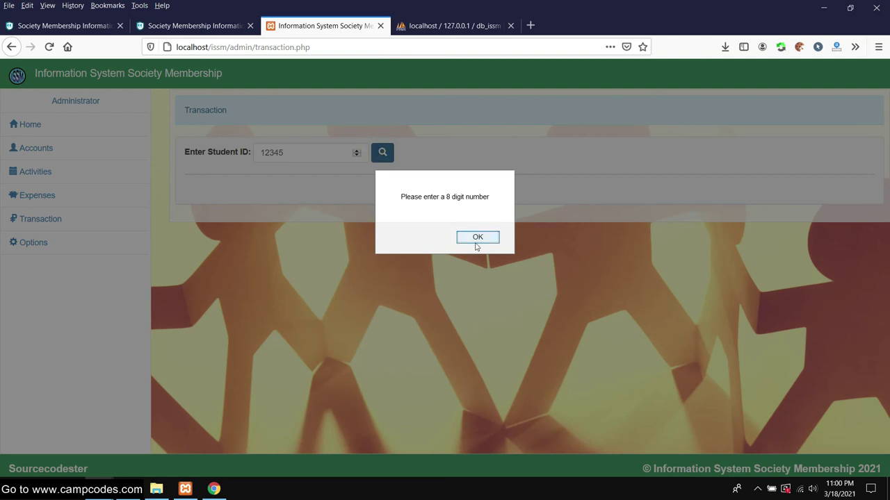
click(474, 242)
double_click(297, 153)
text(1)
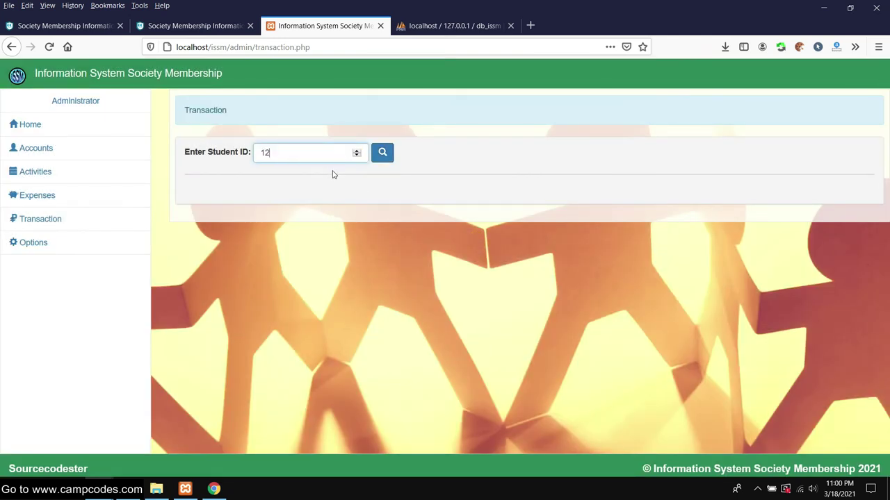
click(379, 153)
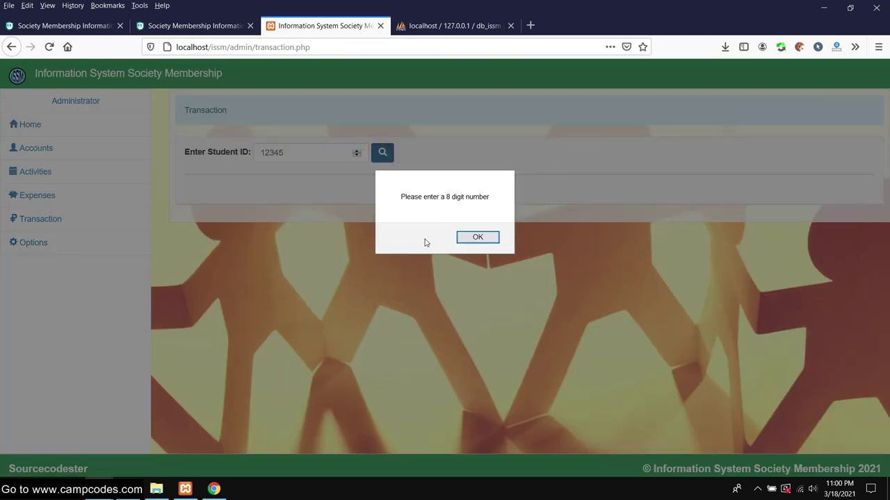
click(472, 237)
- Change the first student's ID to an eight-digit number in Accounts > Student, then return to the student site
click(31, 148)
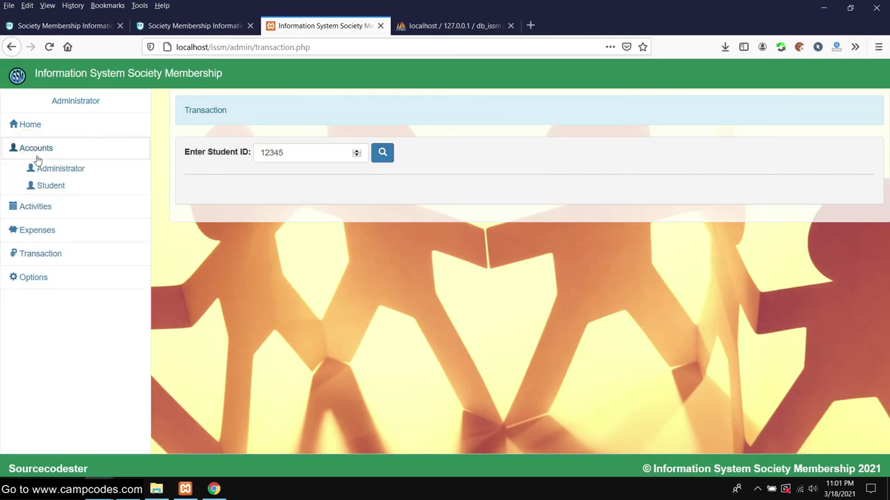
click(42, 184)
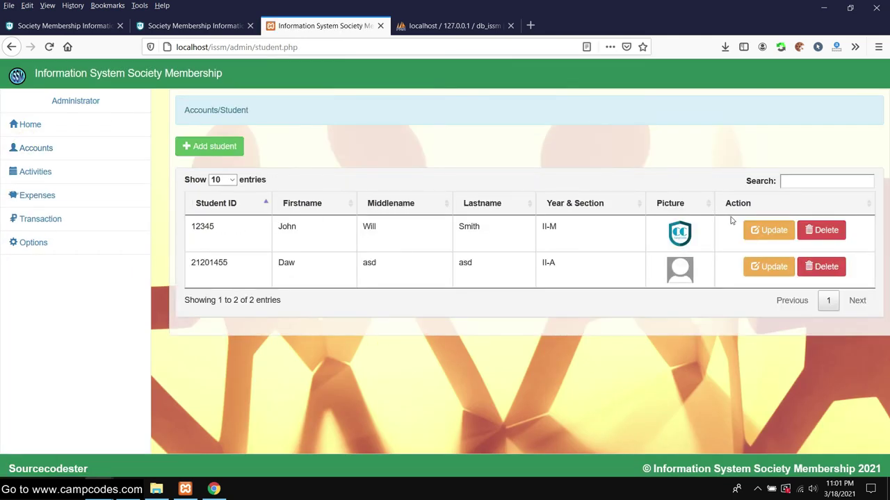
click(213, 227)
click(768, 231)
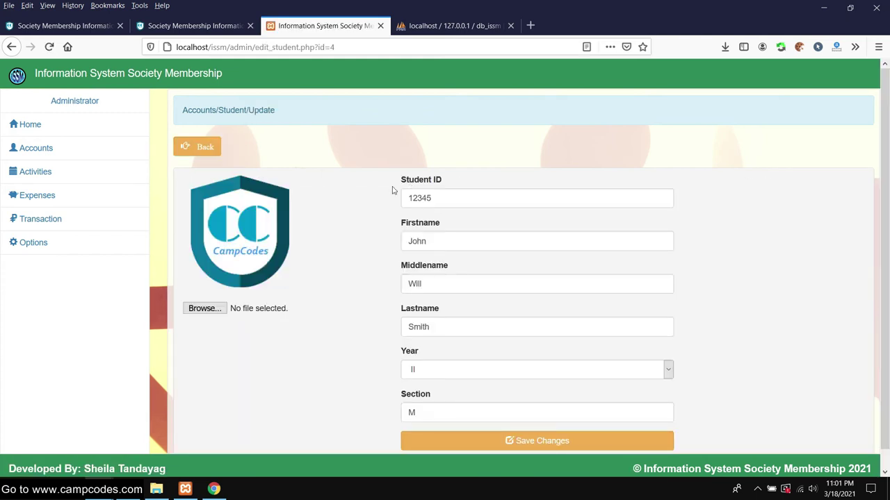
double_click(449, 198)
click(449, 197)
click(449, 197)
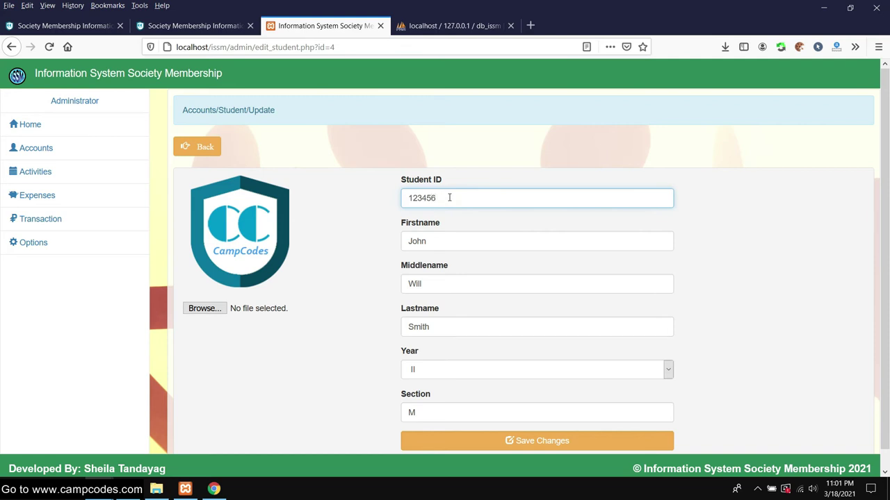
scroll(487, 313, down, 1)
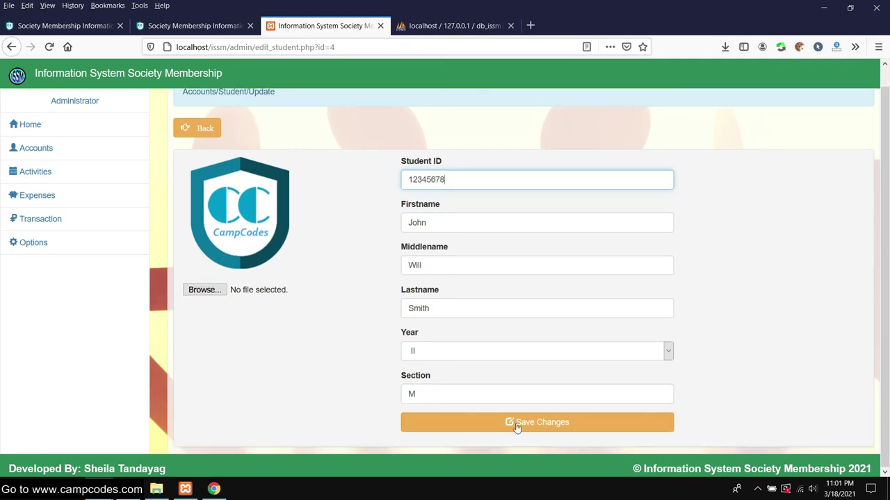
click(513, 423)
mouse_move(102, 483)
click(183, 430)
- Reload the student home page on the student site
right_click(62, 28)
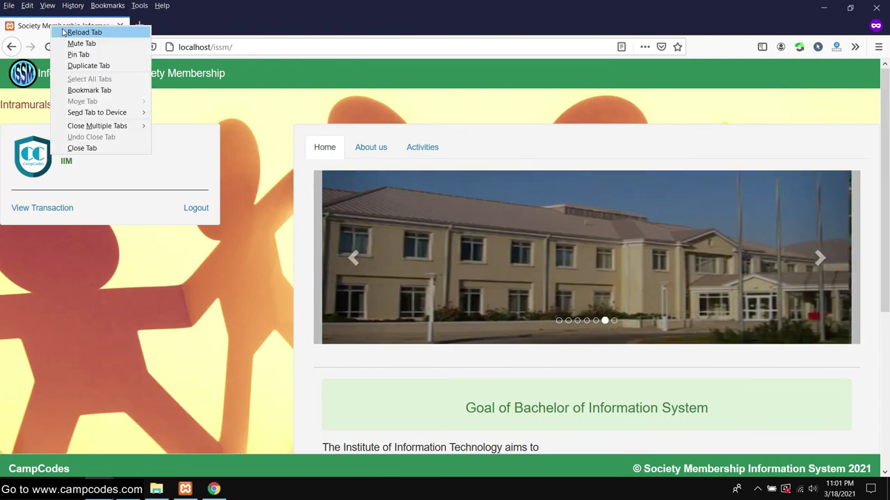
click(83, 32)
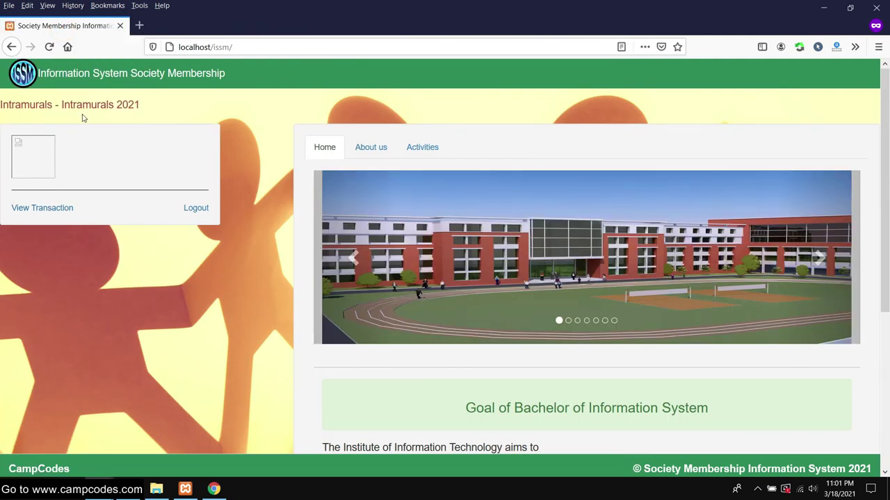
click(243, 46)
click(243, 46)
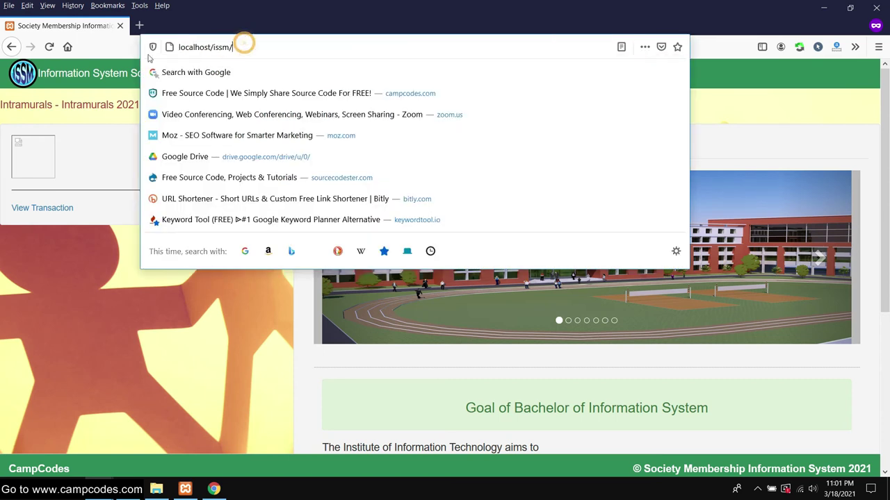
click(260, 48)
click(260, 46)
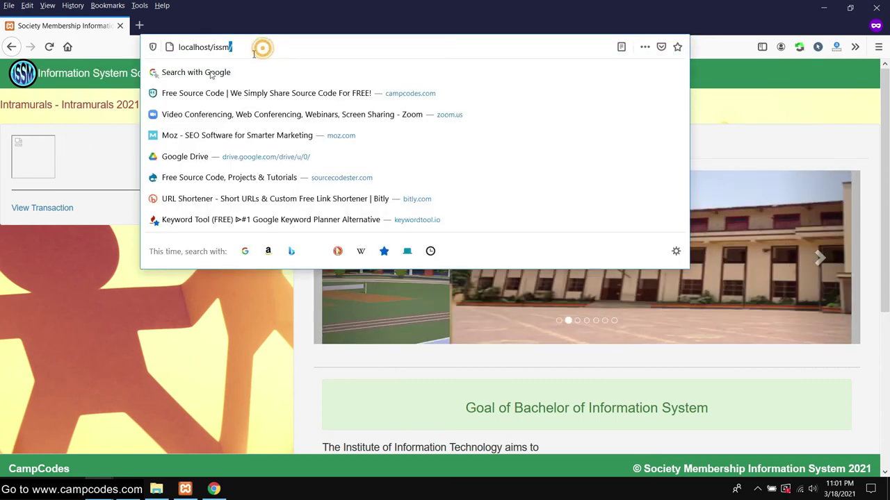
click(47, 251)
click(44, 207)
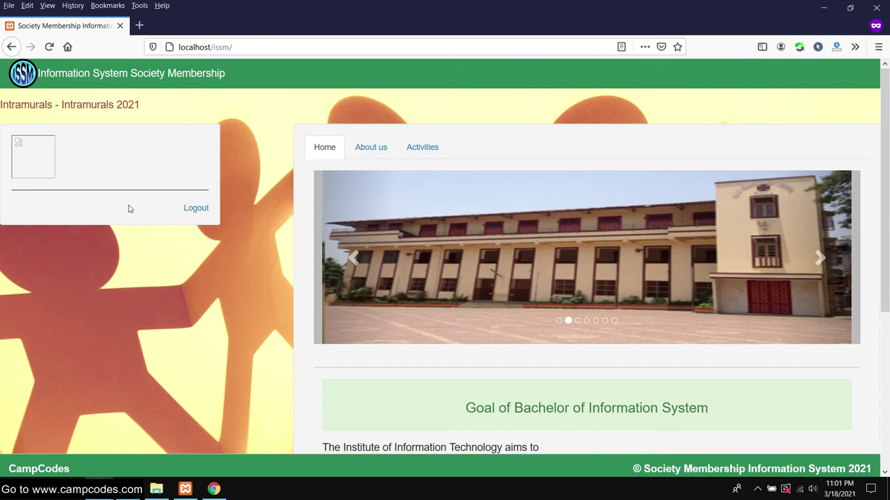
- Confirm the Transaction Details are still empty, then return to the admin window
click(128, 208)
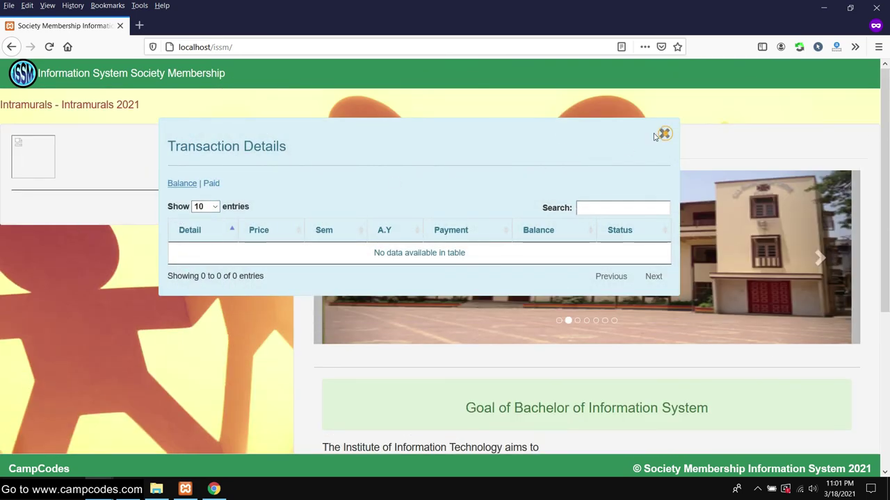
click(663, 134)
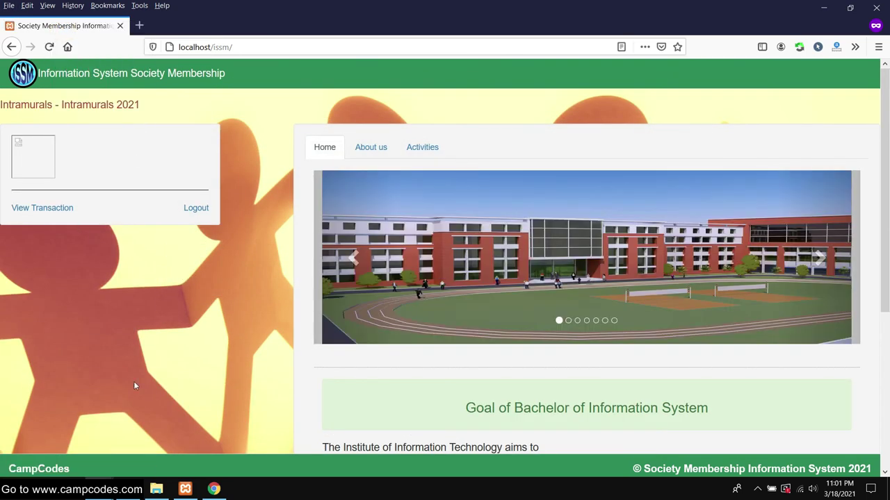
mouse_move(185, 489)
click(58, 445)
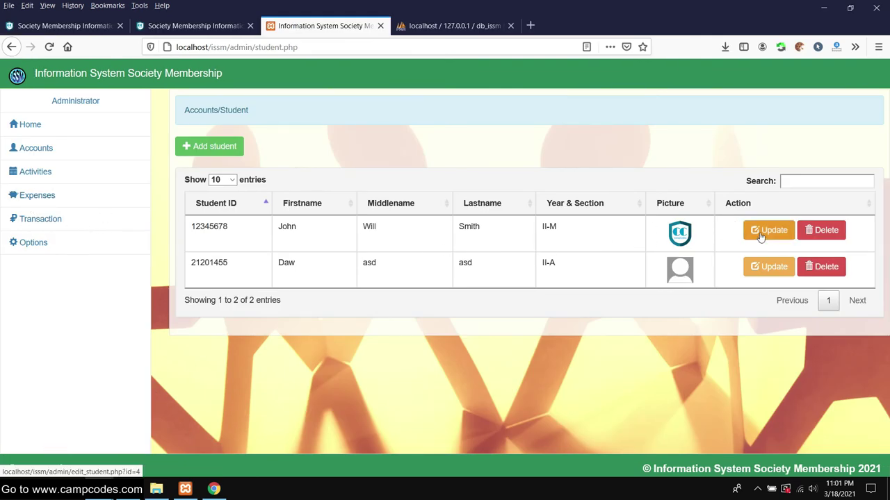
- Look up the student by ID on the admin Transaction page
click(756, 238)
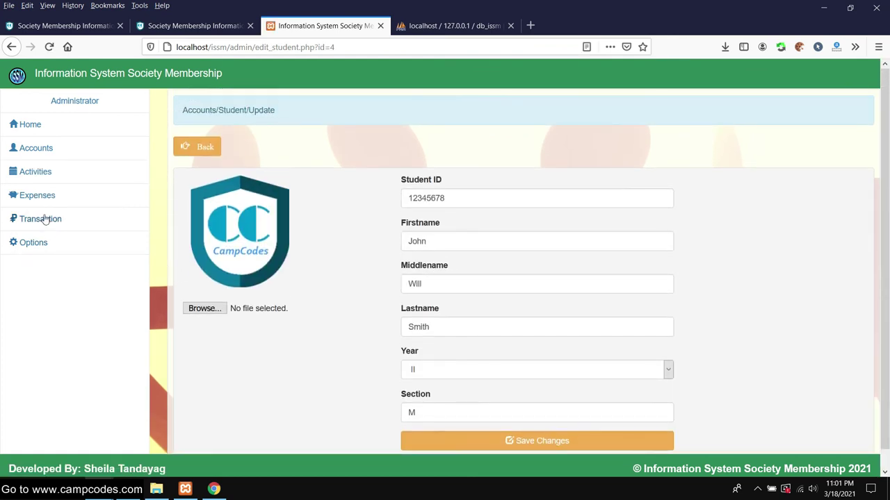
click(37, 196)
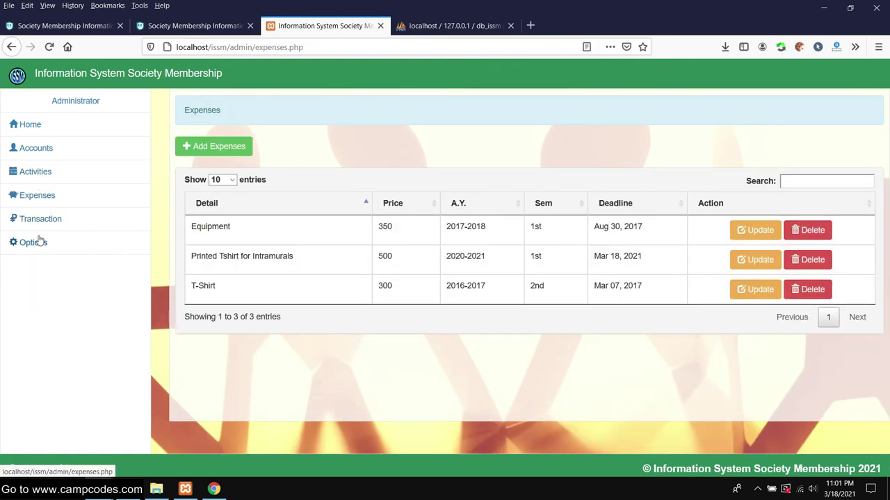
click(35, 218)
click(326, 147)
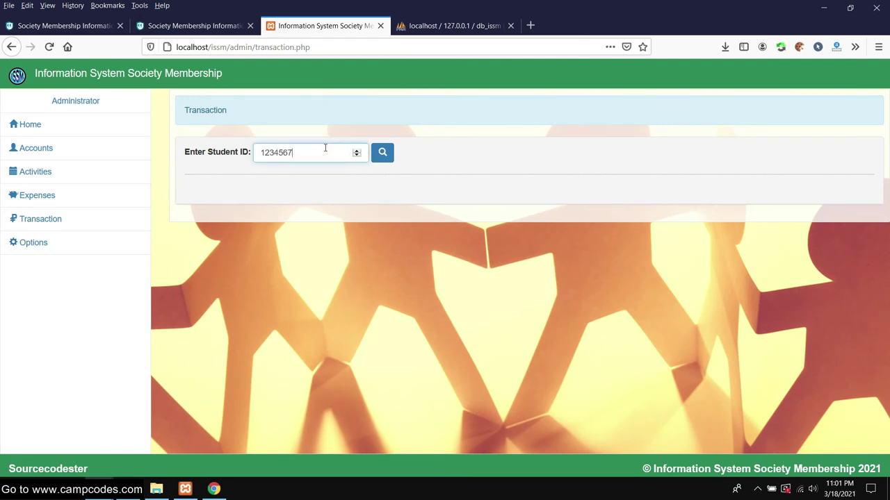
click(383, 153)
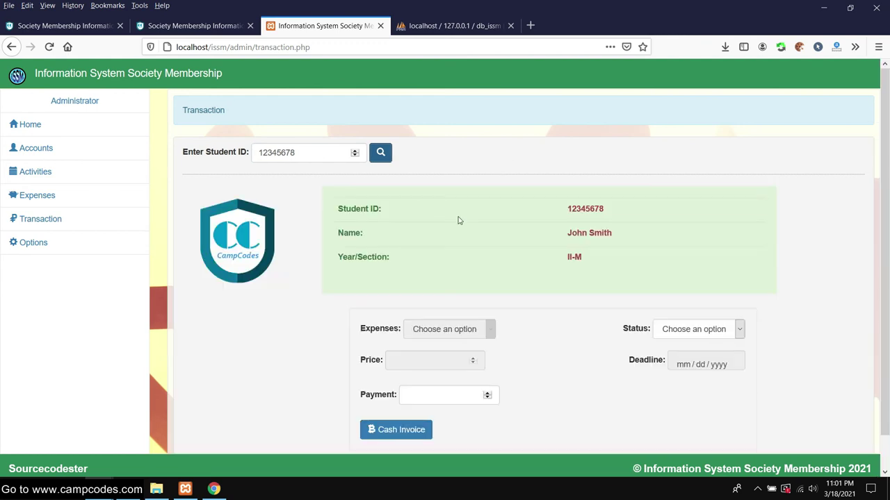
- Set the payment form's Status to Available, after briefly choosing Balance
scroll(542, 210, down, 1)
scroll(510, 228, up, 1)
scroll(504, 234, down, 1)
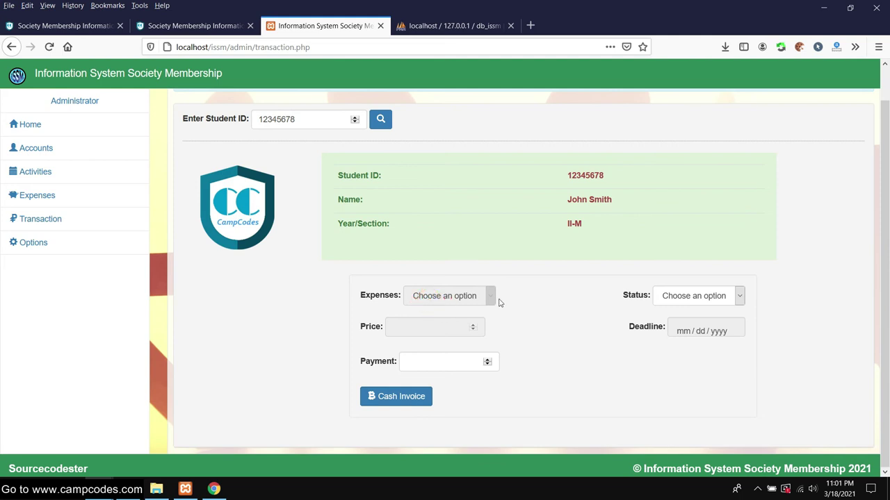
click(685, 298)
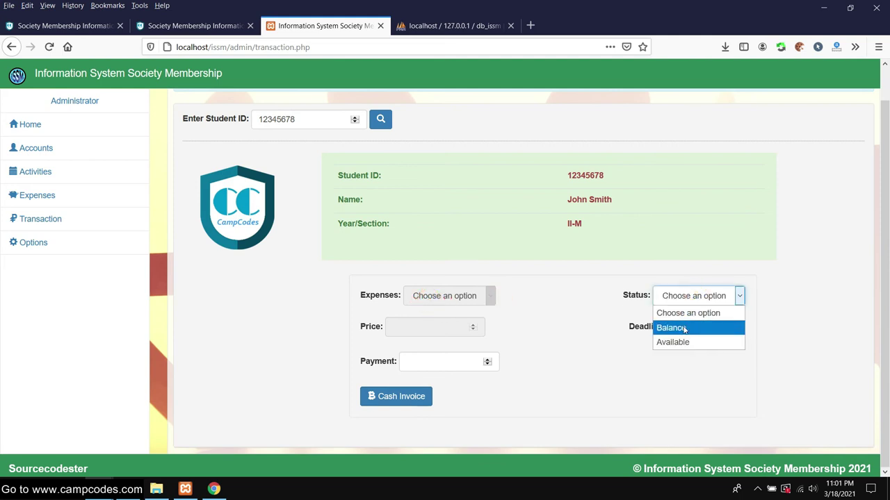
click(685, 328)
click(709, 296)
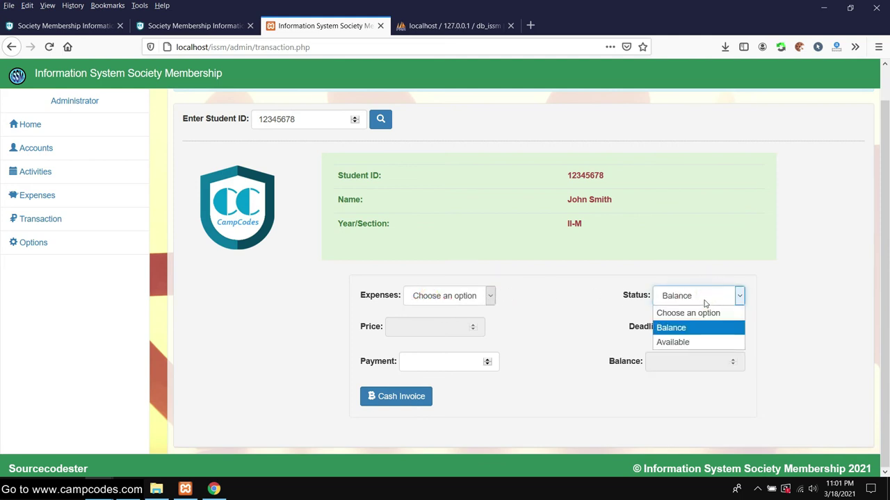
click(681, 342)
- Record a 300 cash payment toward the Printed Tshirt for Intramurals expense
click(514, 300)
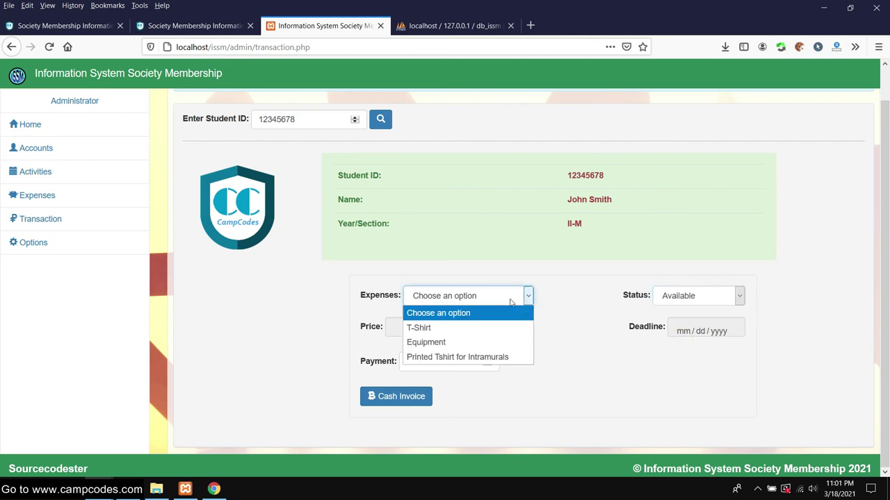
click(473, 357)
scroll(524, 300, up, 1)
scroll(695, 338, down, 1)
scroll(411, 264, up, 1)
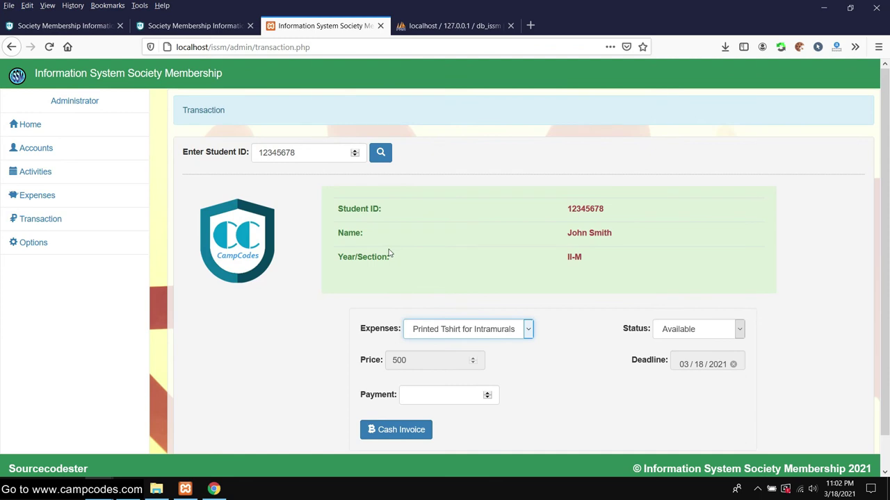
scroll(392, 259, down, 1)
click(431, 361)
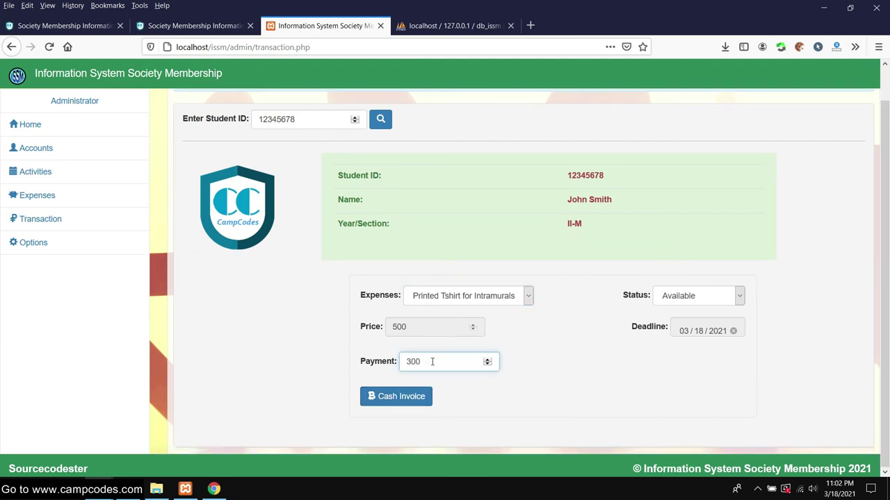
click(416, 395)
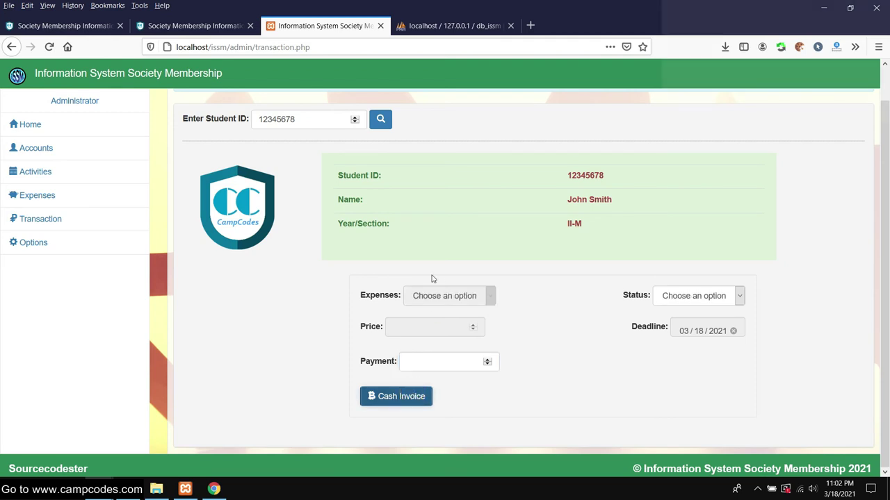
- Reload the Transaction page so the payment form is empty again
scroll(431, 285, up, 1)
scroll(445, 278, down, 1)
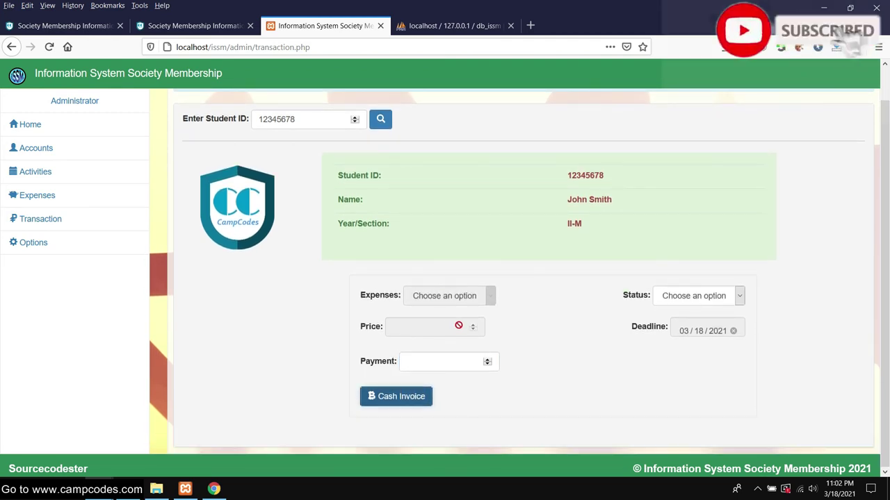
scroll(139, 267, up, 1)
click(42, 218)
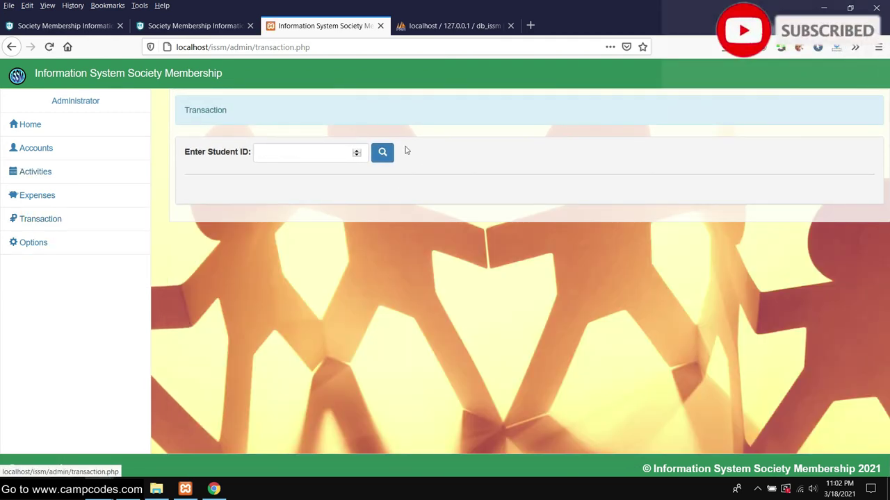
- Type part of the student ID into the Student ID field and copy it
click(305, 150)
text(12345678)
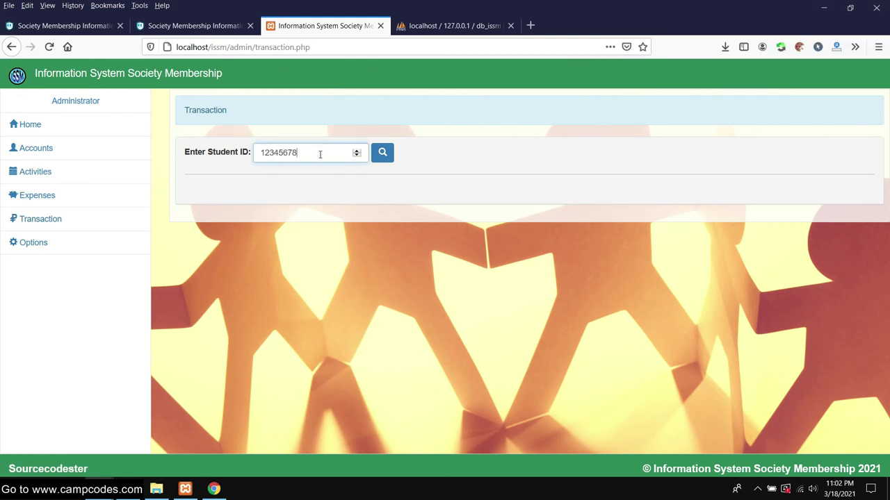
double_click(320, 153)
right_click(298, 152)
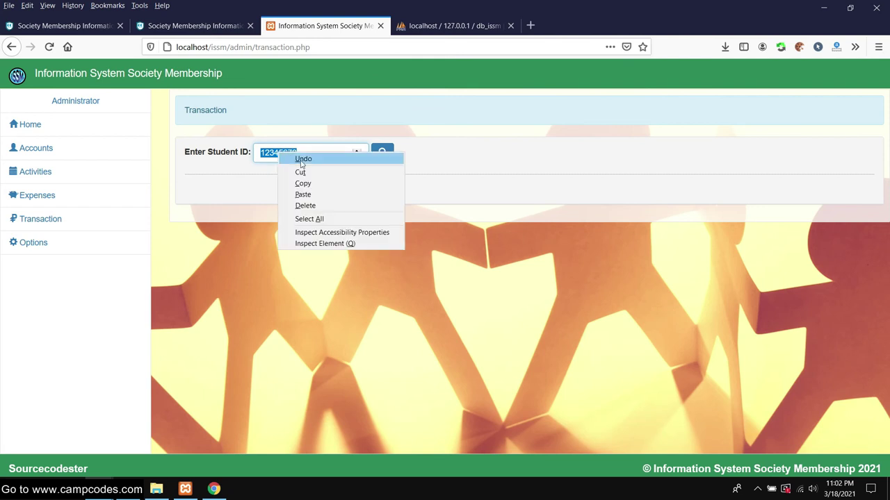
click(317, 183)
- Switch to the student site window and reload its home page
click(212, 489)
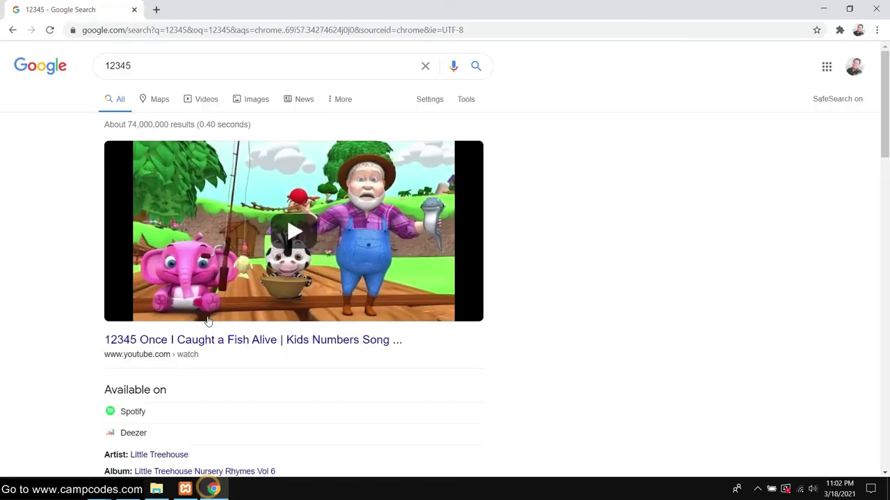
click(212, 489)
mouse_move(128, 490)
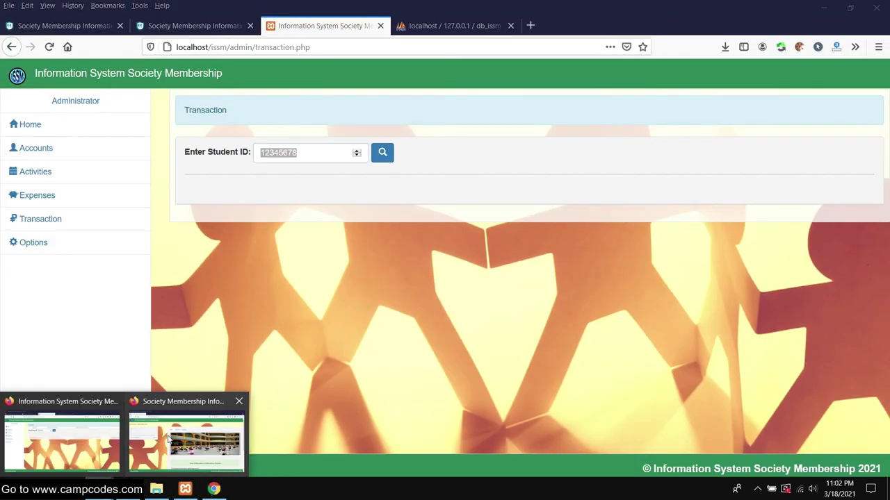
click(180, 431)
right_click(66, 26)
click(77, 33)
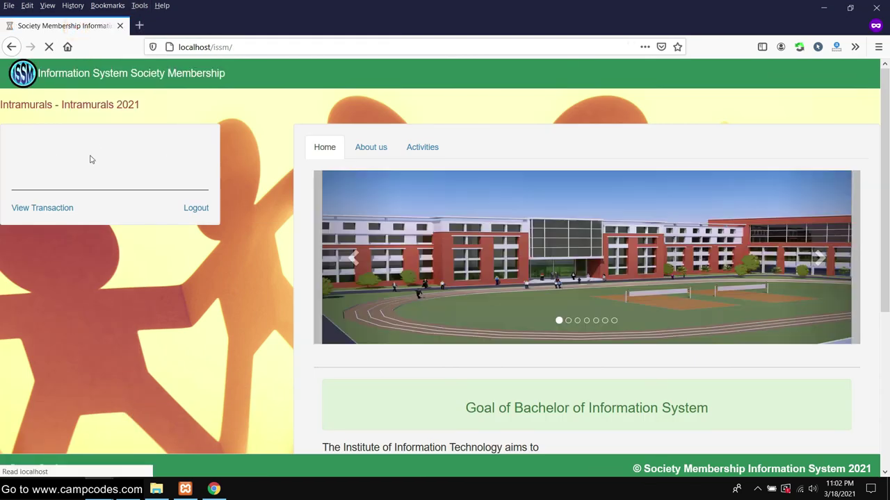
- Review the student's transaction details on the Balance and Paid tabs, then close them
click(43, 209)
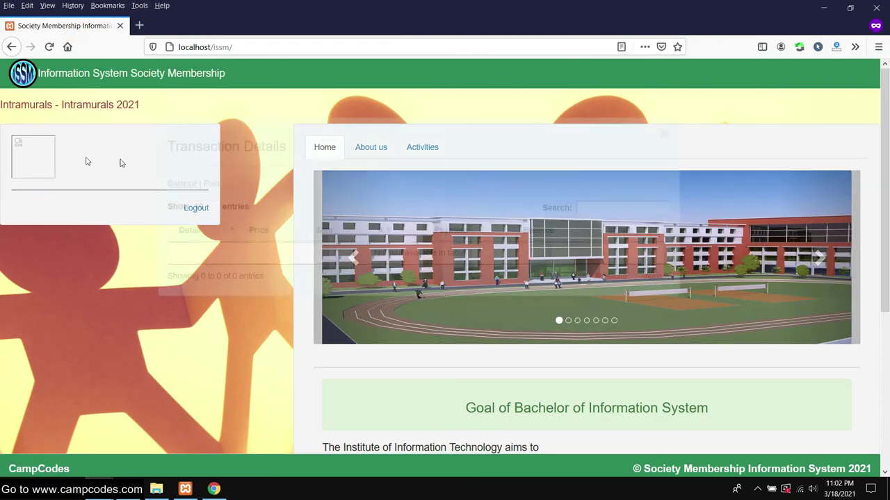
click(183, 184)
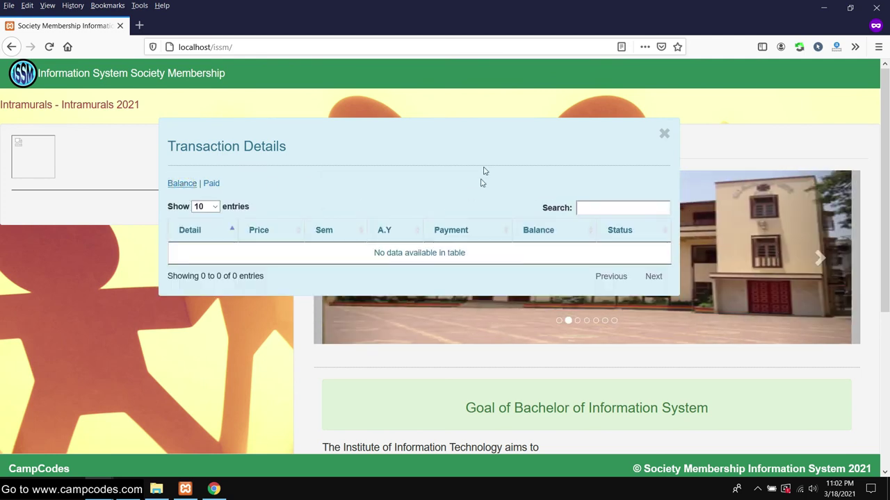
click(444, 142)
click(212, 183)
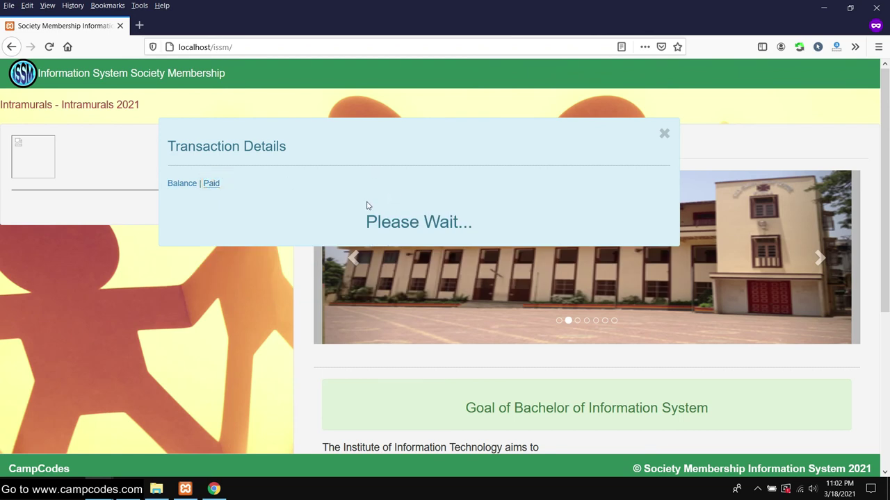
click(594, 207)
click(664, 135)
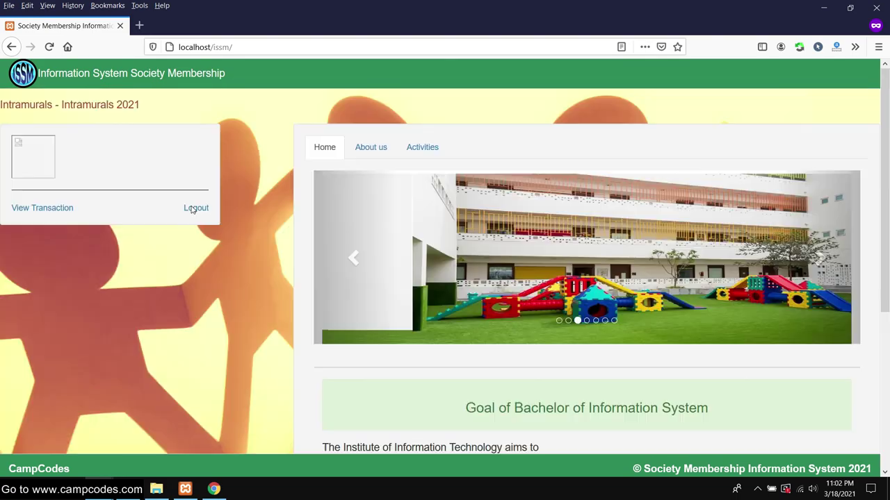
- Log the student out and log back in with the student's ID
click(194, 208)
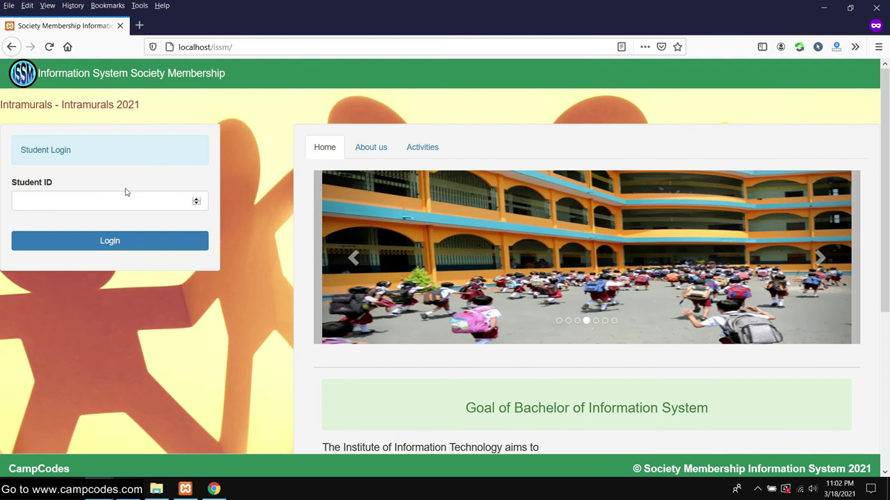
click(82, 203)
text(12345678)
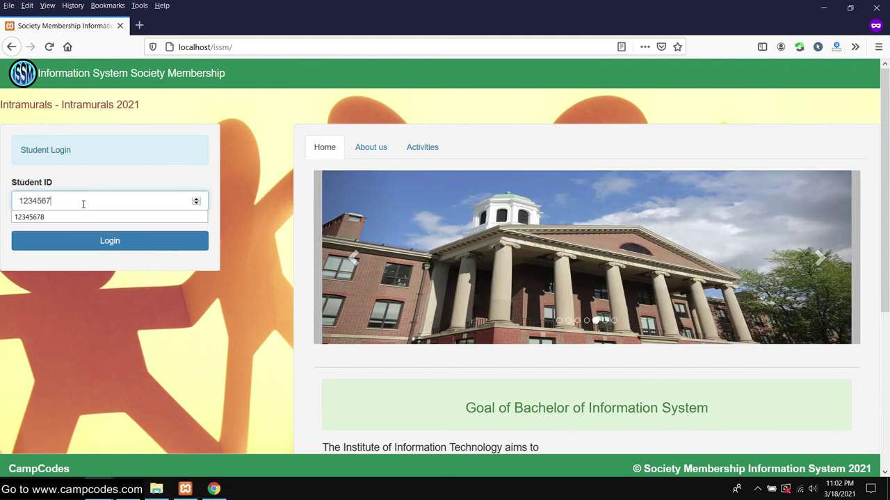
click(86, 241)
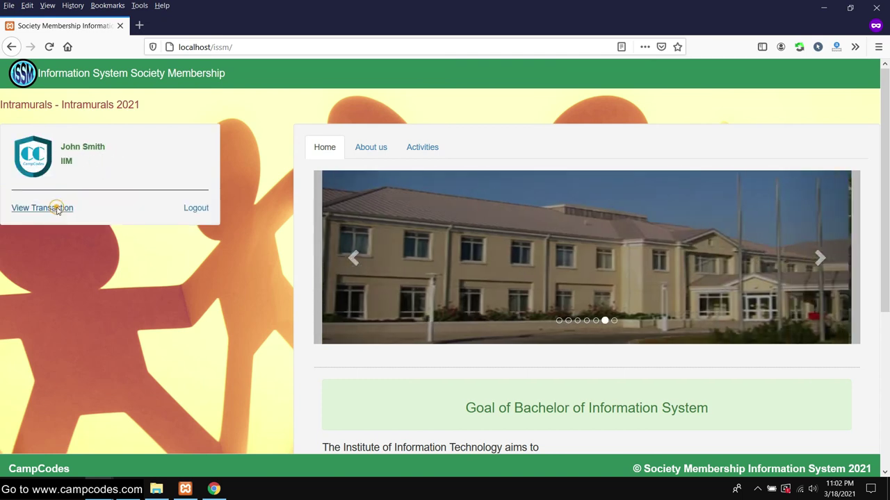
- Open the student's transaction details and check the T-shirt row shows 300 paid
click(58, 209)
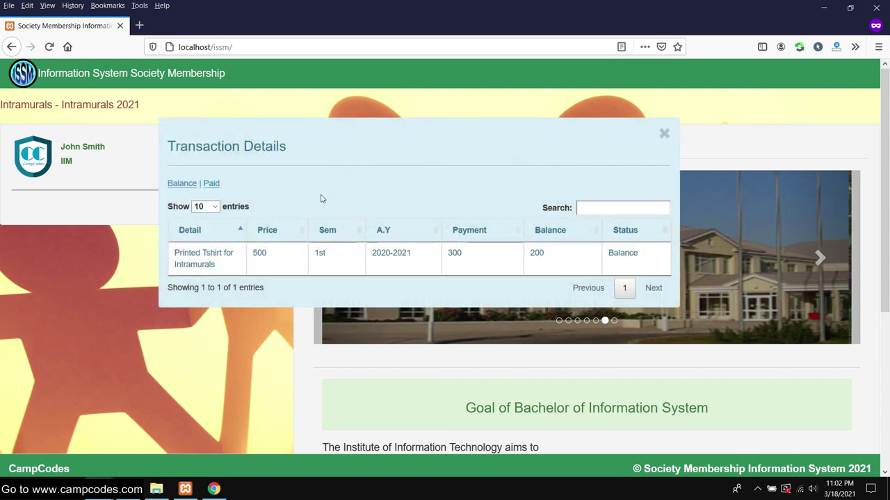
drag(233, 265, 168, 256)
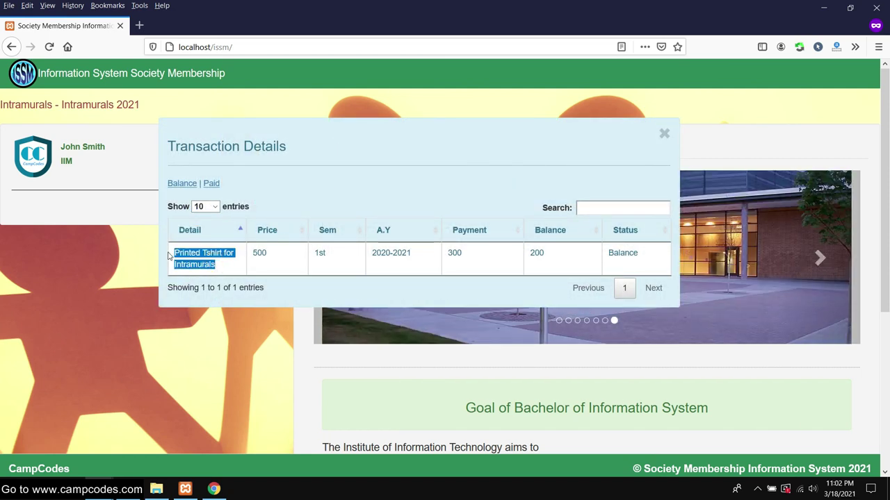
drag(283, 258, 641, 253)
click(413, 198)
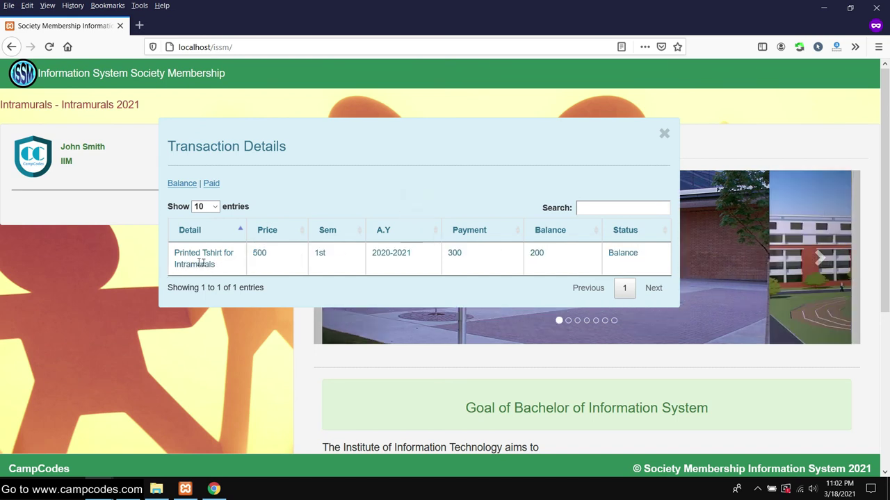
drag(214, 253, 622, 264)
click(489, 260)
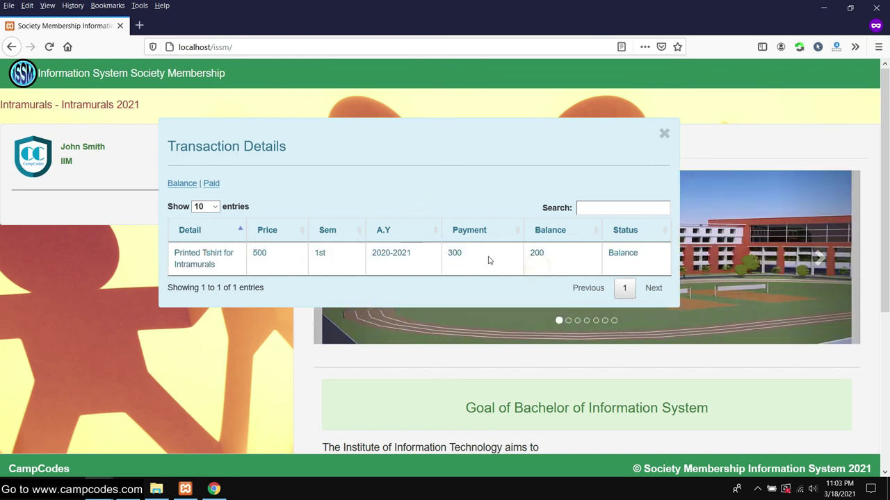
double_click(455, 253)
click(461, 254)
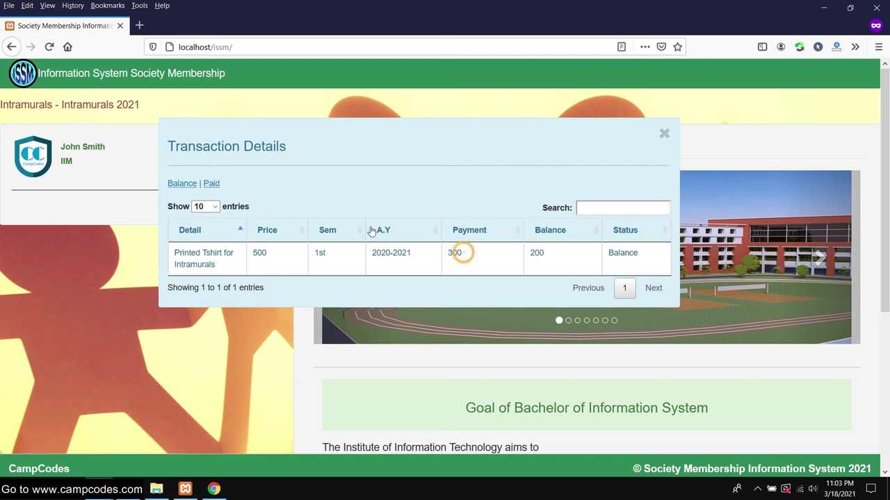
- Confirm the Paid tab is empty and Balance still lists the expense, then return to admin
click(211, 184)
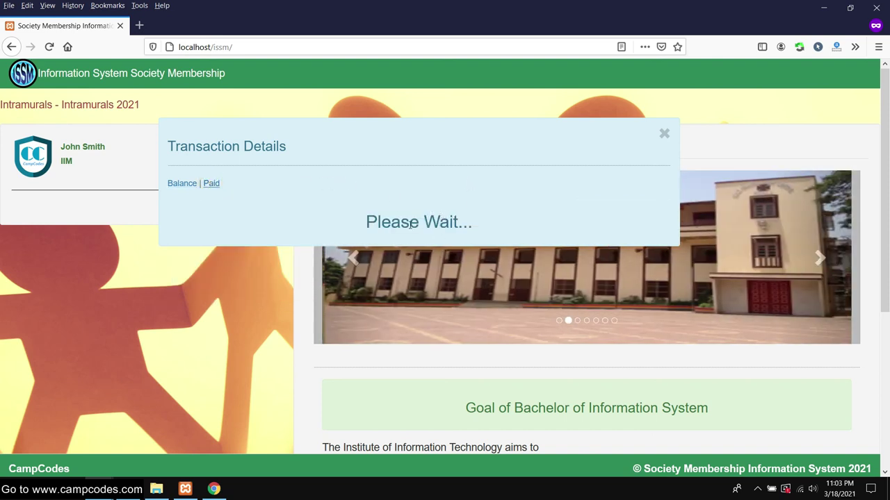
drag(385, 253, 530, 248)
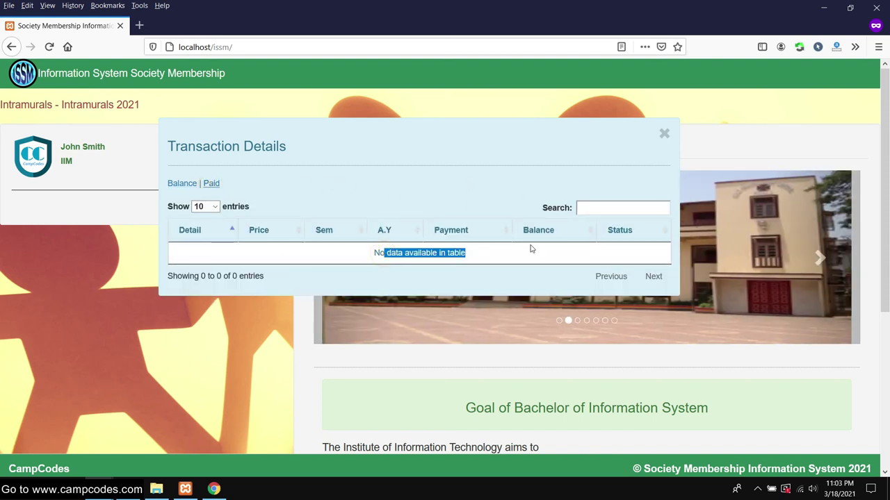
click(182, 183)
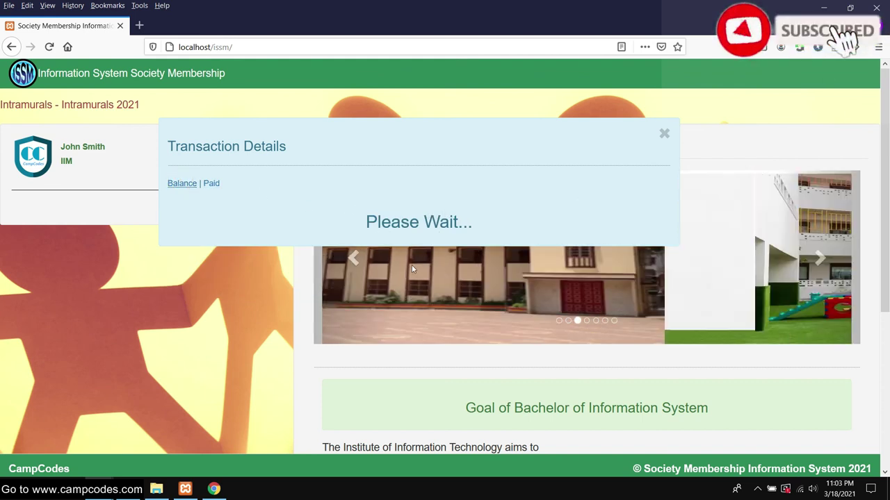
mouse_move(98, 488)
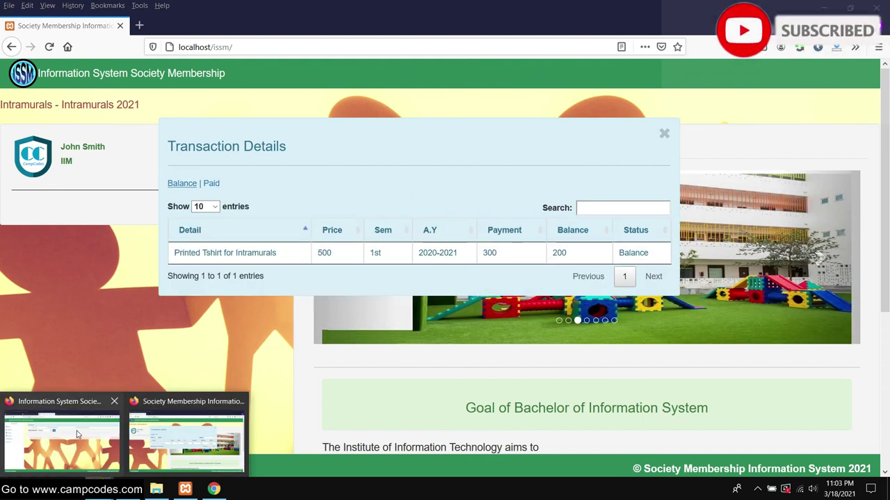
click(187, 431)
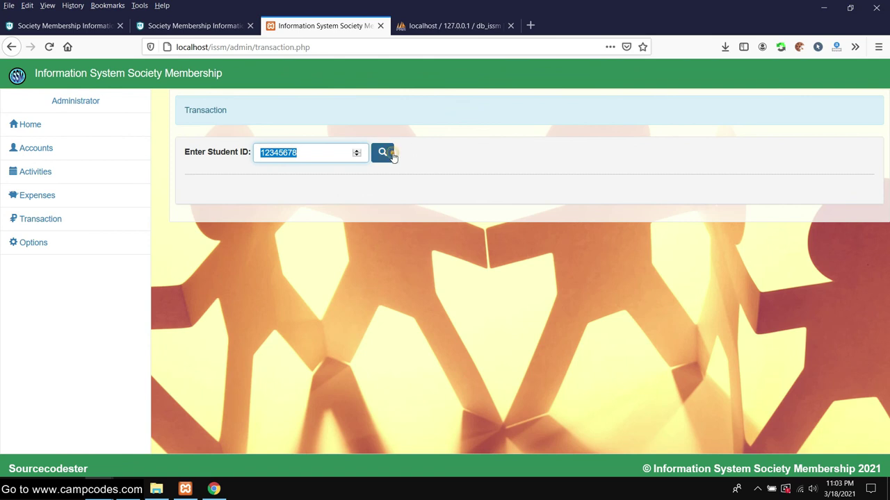
- Look up the student by ID and set the payment Status to Balance
click(388, 154)
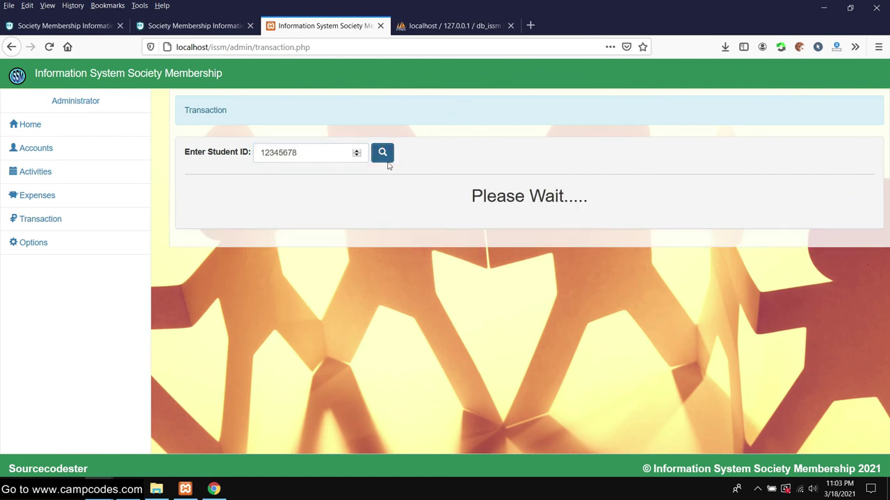
scroll(451, 209, down, 1)
click(704, 292)
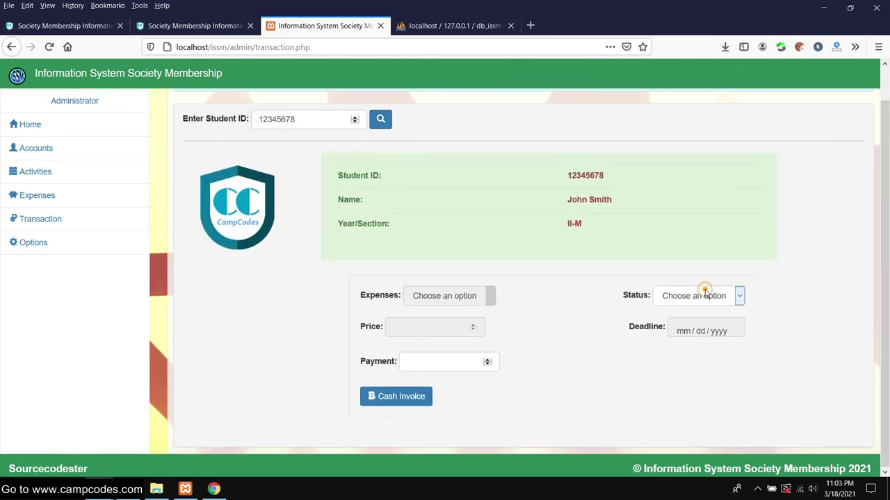
click(681, 342)
click(448, 297)
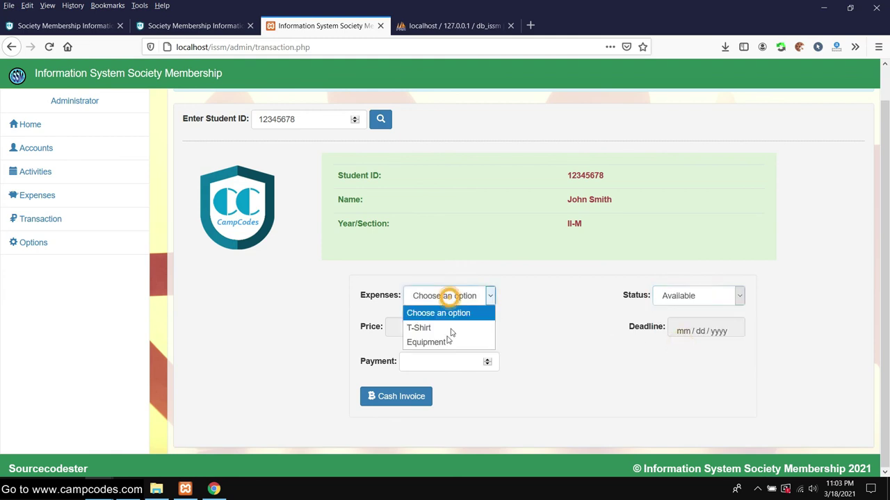
click(684, 298)
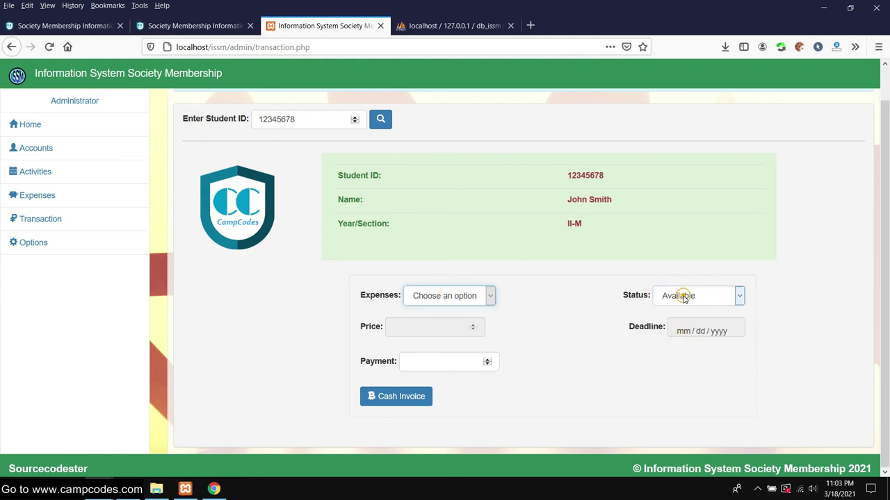
click(678, 327)
- Record a 200 cash payment for the Printed Tshirt for Intramurals expense
click(500, 296)
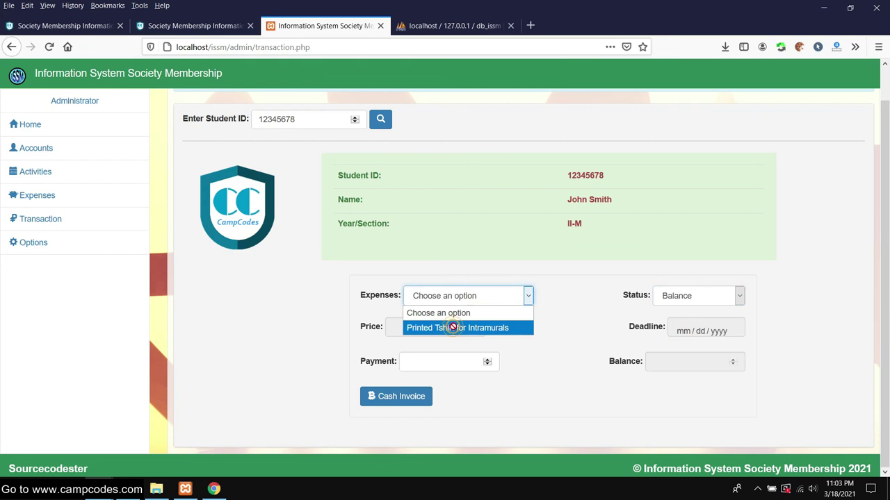
click(452, 328)
click(422, 360)
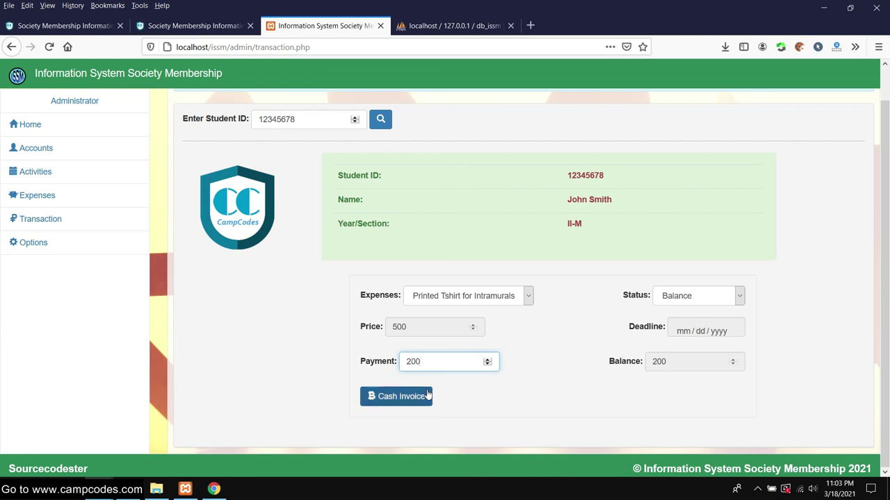
click(397, 397)
scroll(343, 287, up, 1)
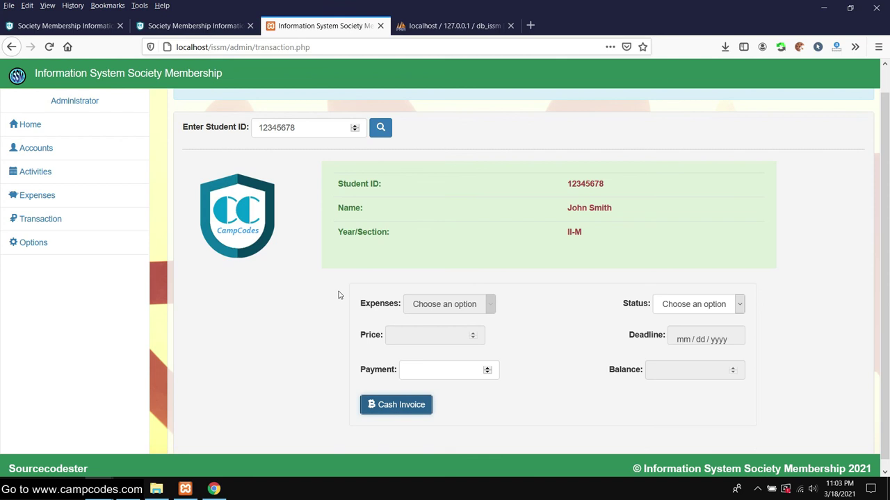
click(28, 243)
scroll(520, 310, down, 1)
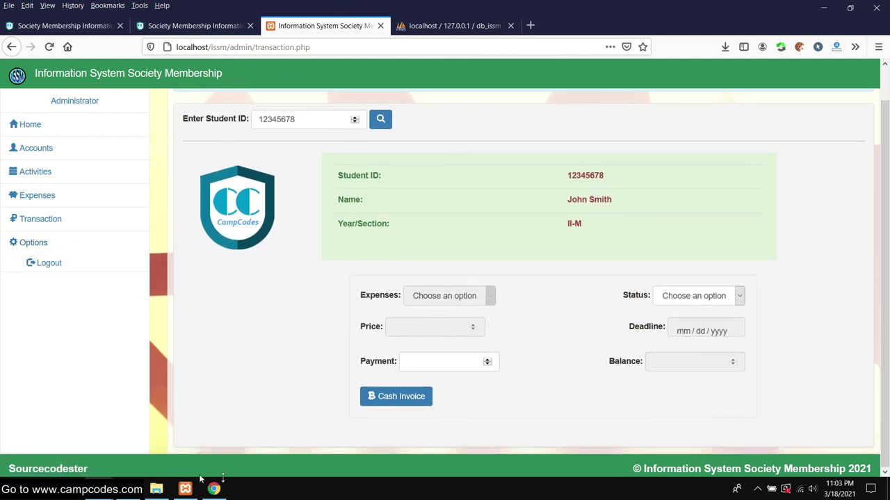
- Switch to the student portal and reopen the Transaction Details to refresh them
mouse_move(225, 493)
mouse_move(100, 489)
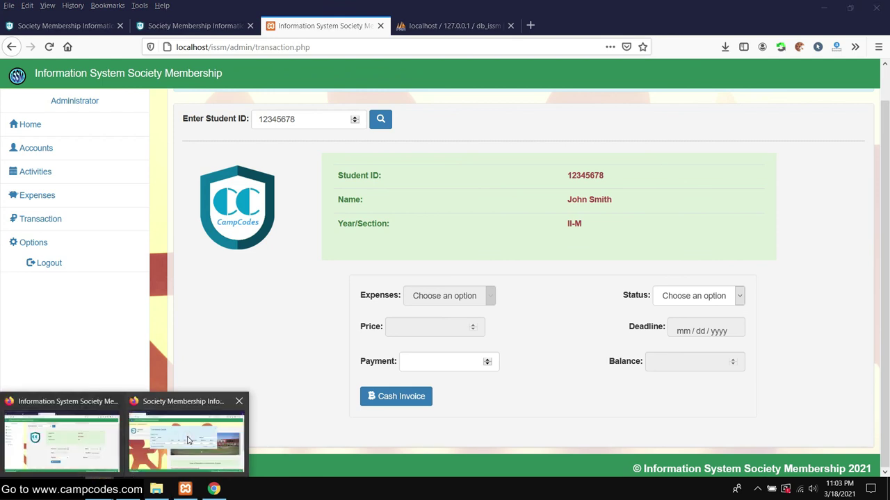
click(189, 431)
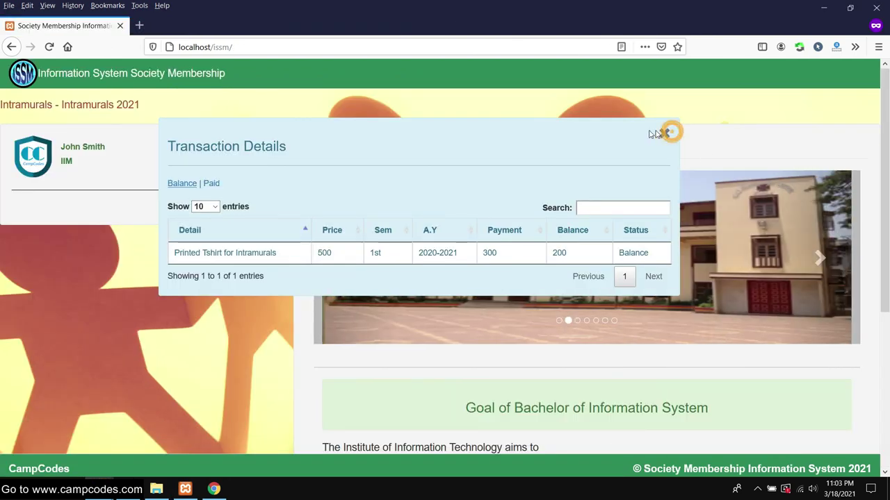
click(663, 133)
click(61, 210)
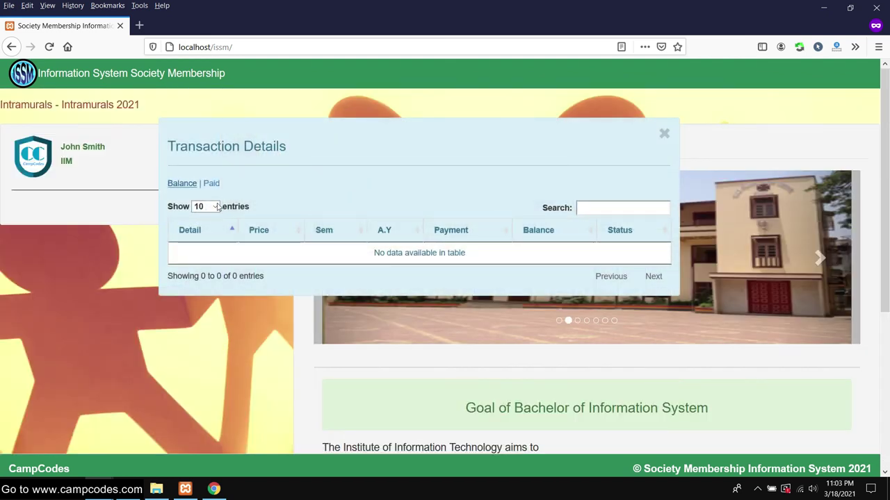
- Verify Balance is empty and Paid lists the T-shirt expense as Paid, then close the details
click(187, 184)
drag(485, 253, 348, 253)
click(210, 184)
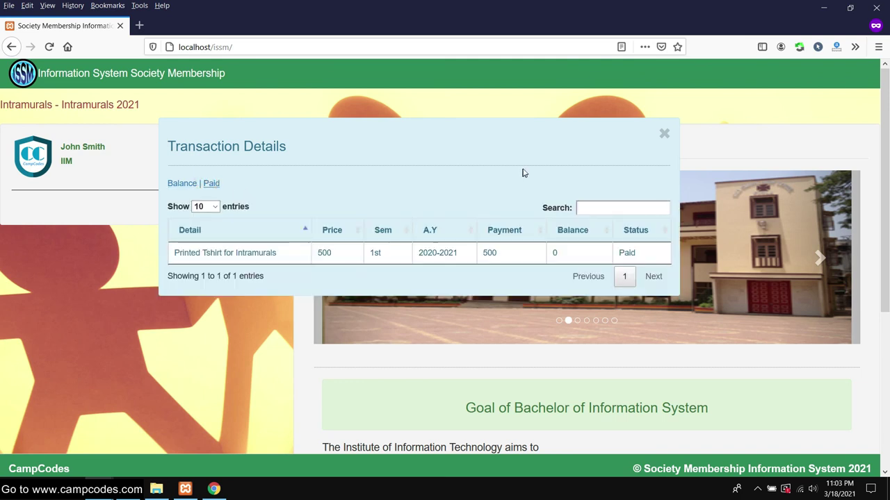
drag(172, 252, 636, 256)
double_click(660, 254)
click(473, 163)
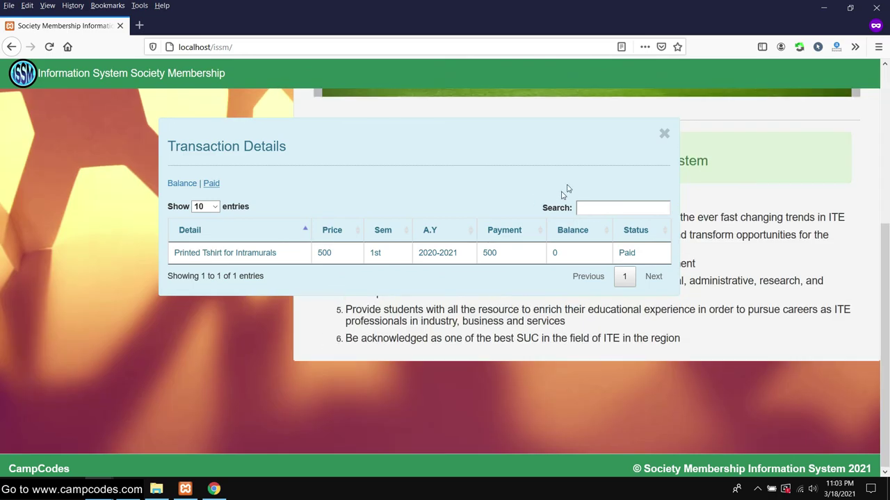
click(665, 133)
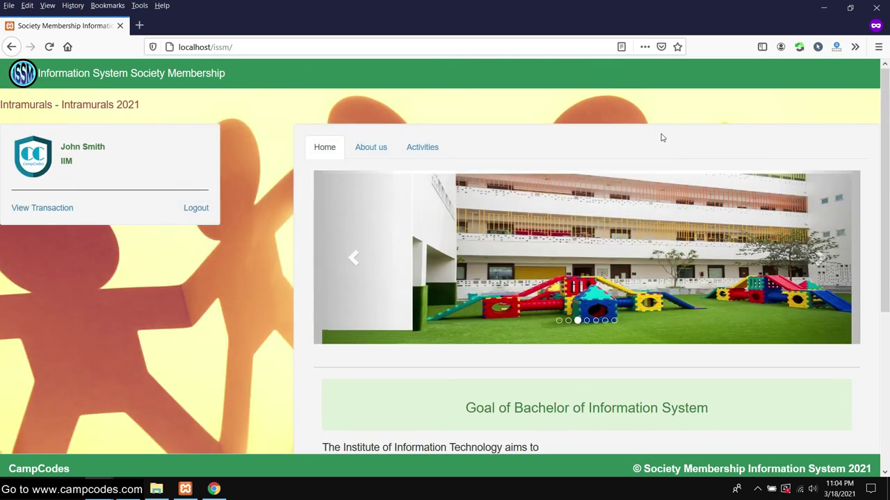